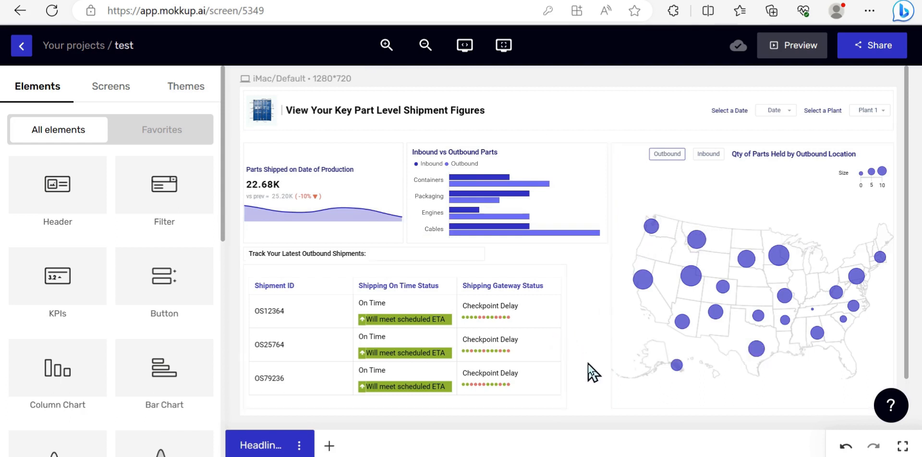
Preview the KPI card and line chart style galleries without applying, then sign in to the Mokkup app
click(78, 281)
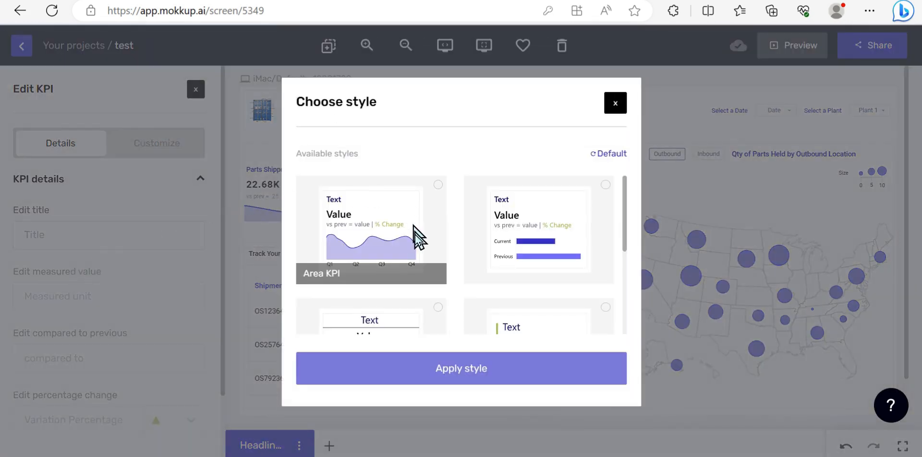
scroll(421, 256, down, 3)
scroll(420, 256, down, 2)
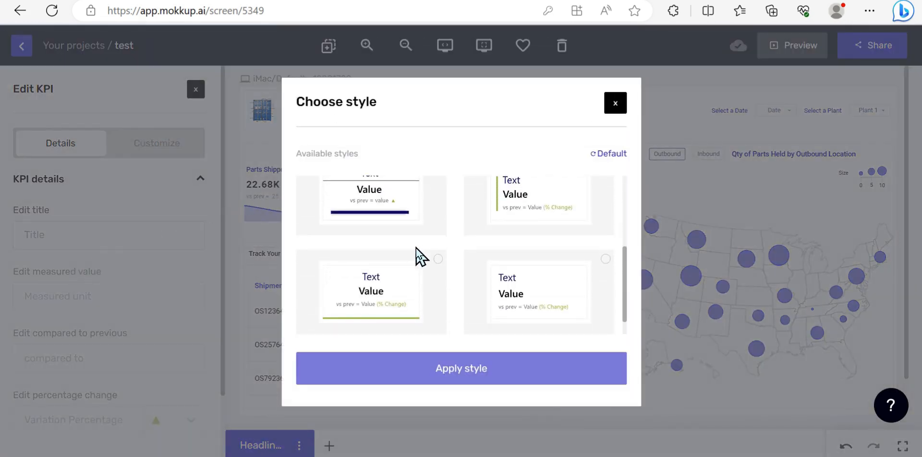
click(615, 104)
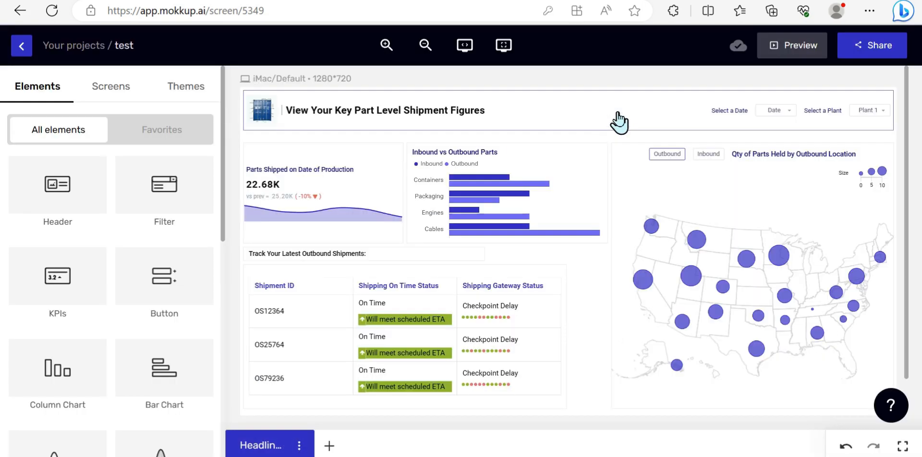
scroll(164, 353, down, 2)
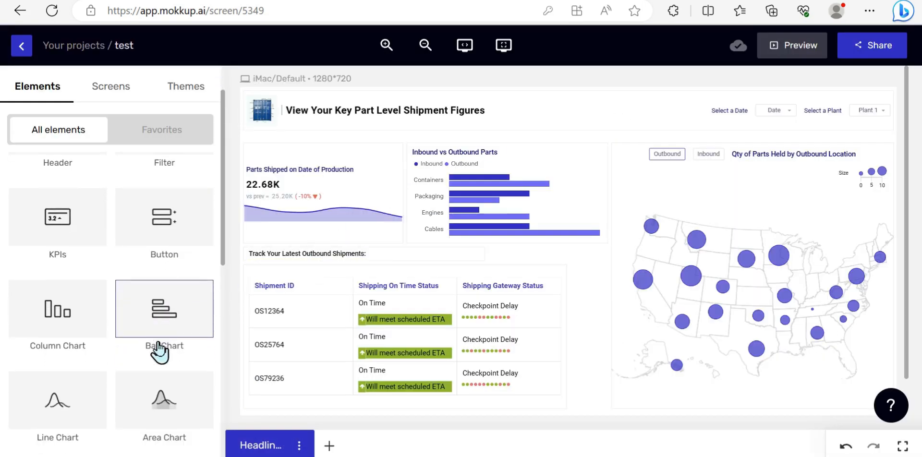
scroll(164, 347, down, 2)
click(82, 340)
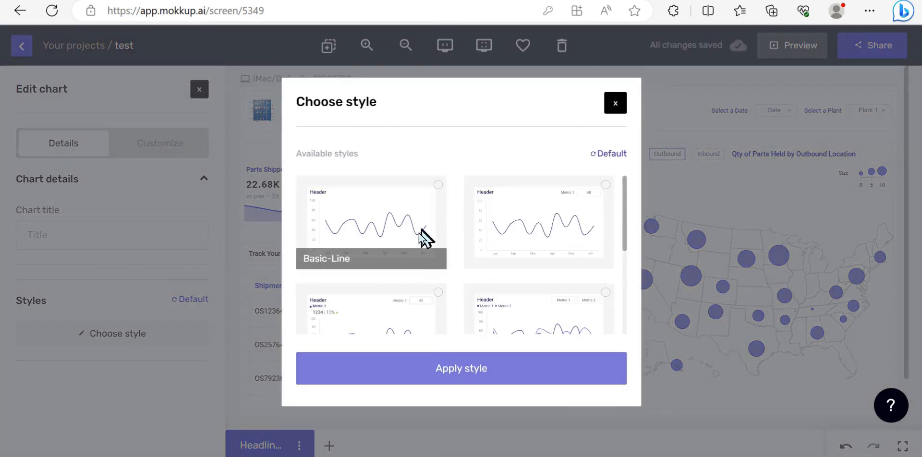
scroll(418, 267, down, 2)
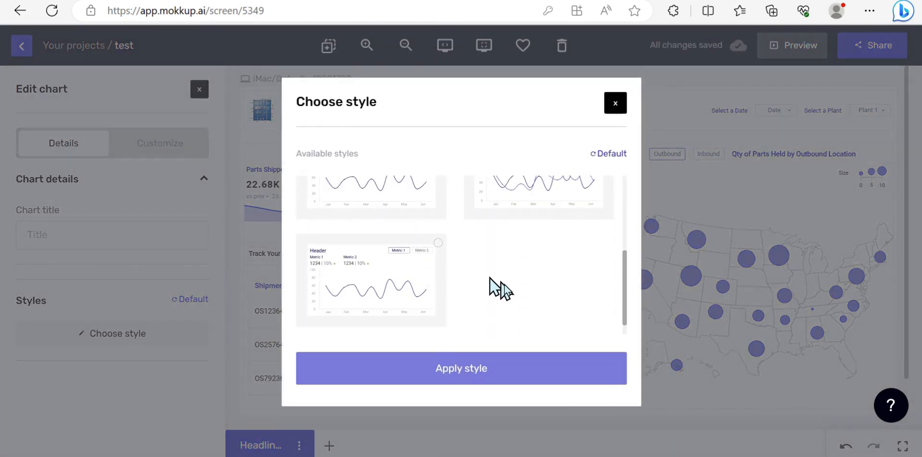
scroll(510, 293, up, 2)
scroll(510, 293, up, 2)
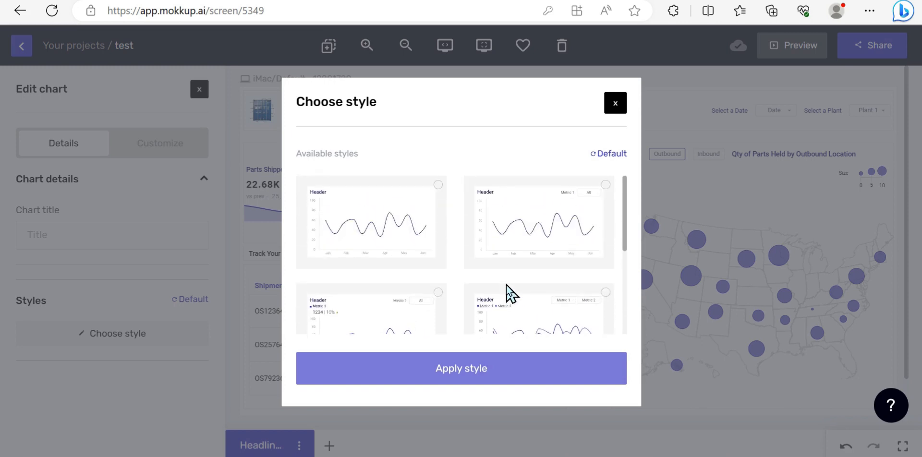
click(618, 108)
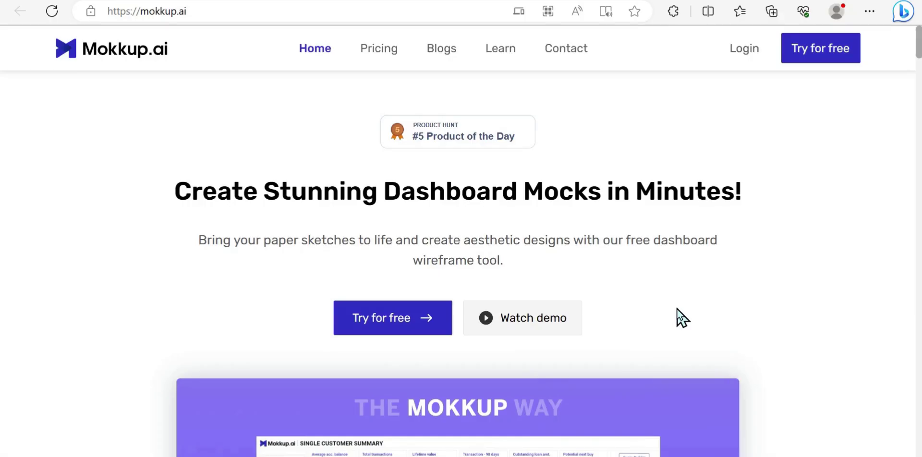
scroll(679, 315, down, 3)
scroll(679, 315, down, 2)
scroll(676, 307, down, 1)
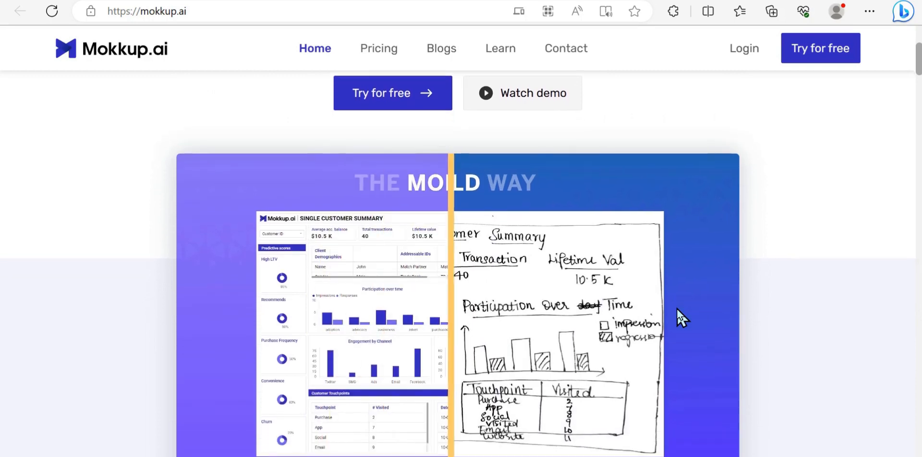
scroll(802, 354, down, 1)
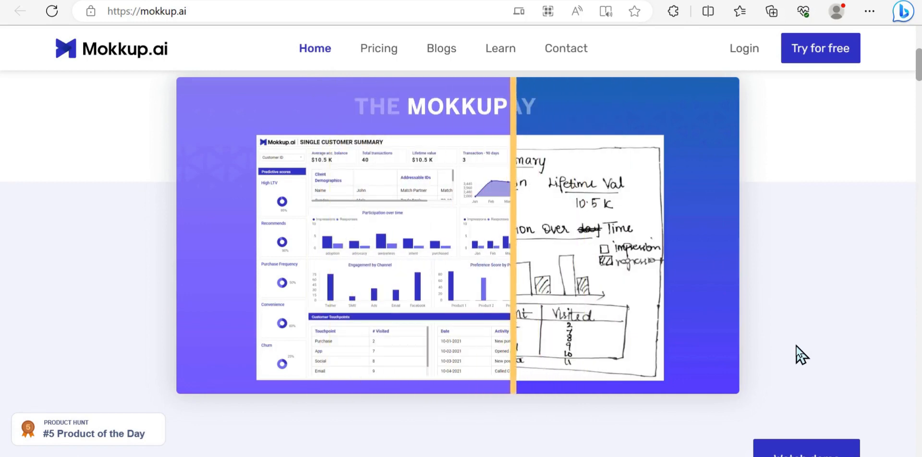
scroll(802, 354, down, 3)
scroll(802, 354, down, 2)
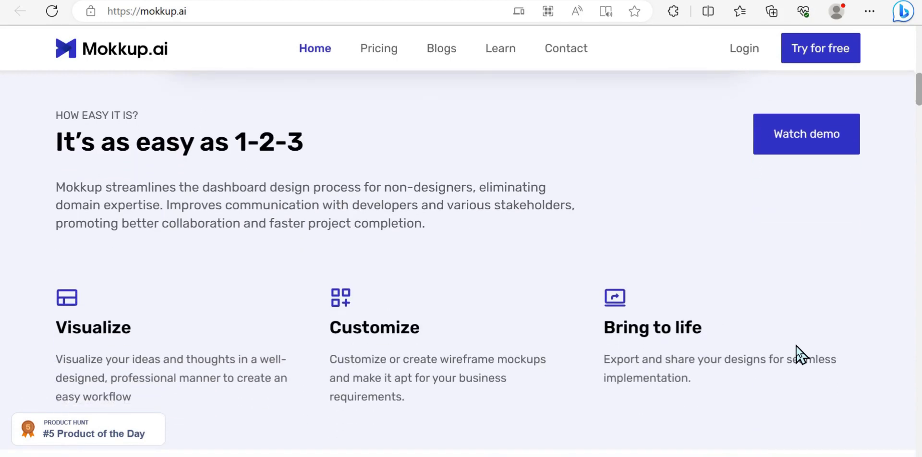
scroll(802, 354, down, 2)
scroll(802, 354, down, 3)
scroll(802, 353, down, 2)
scroll(802, 354, down, 2)
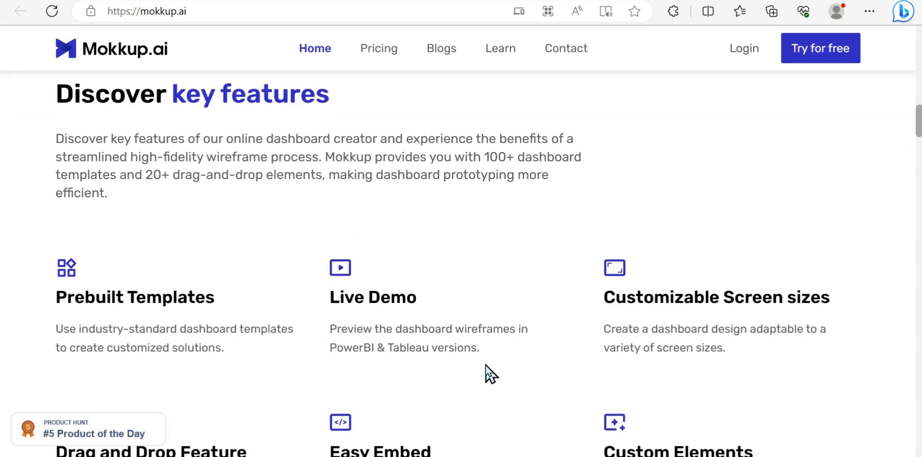
scroll(485, 365, down, 3)
scroll(486, 366, down, 2)
scroll(486, 365, down, 3)
scroll(485, 366, down, 3)
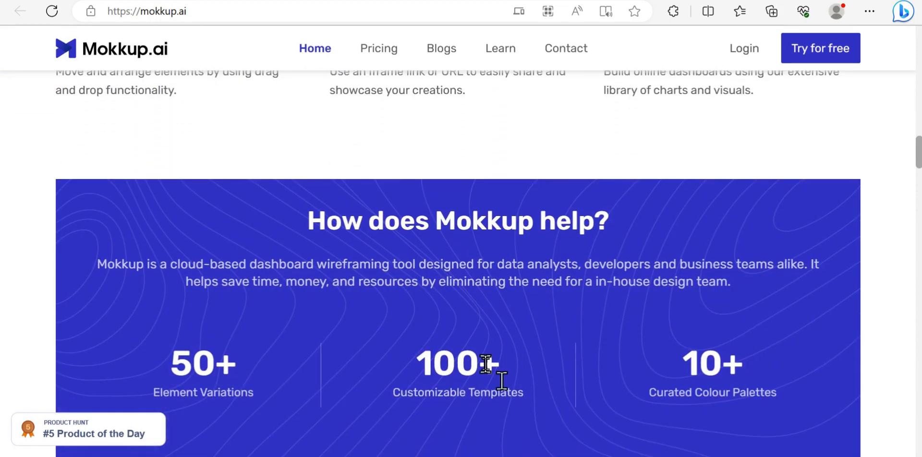
scroll(485, 365, down, 2)
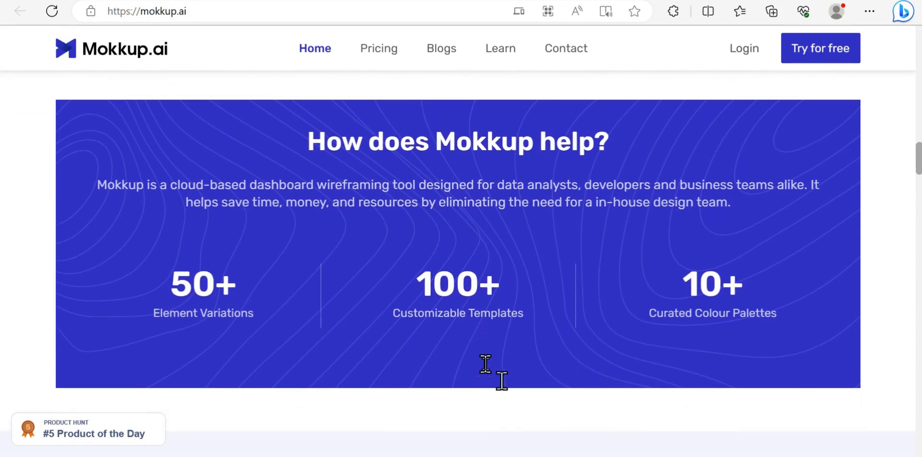
scroll(485, 366, down, 4)
scroll(486, 365, down, 3)
scroll(486, 366, down, 1)
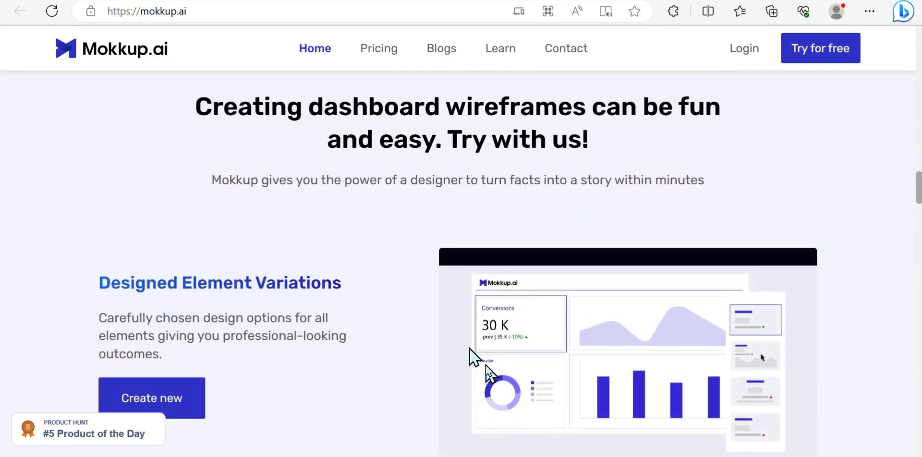
scroll(468, 348, down, 2)
scroll(469, 348, down, 3)
scroll(468, 348, down, 2)
scroll(469, 348, down, 3)
scroll(469, 348, down, 2)
scroll(469, 348, down, 4)
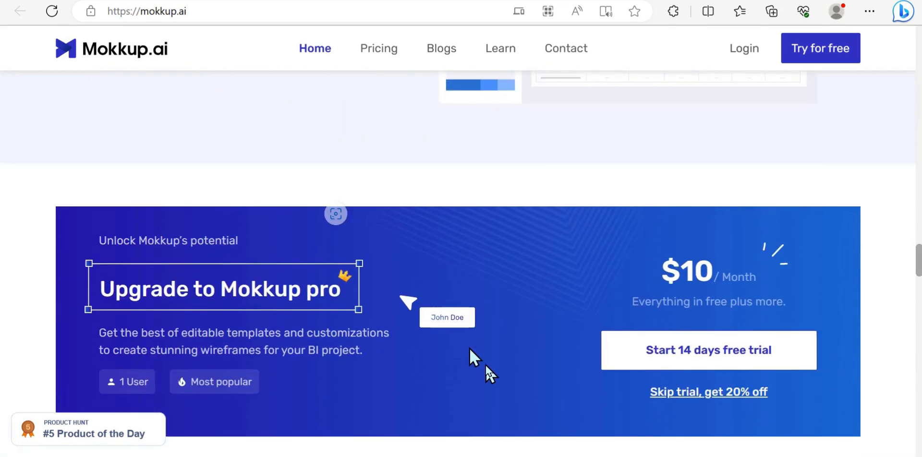
scroll(469, 348, down, 1)
scroll(469, 348, down, 1)
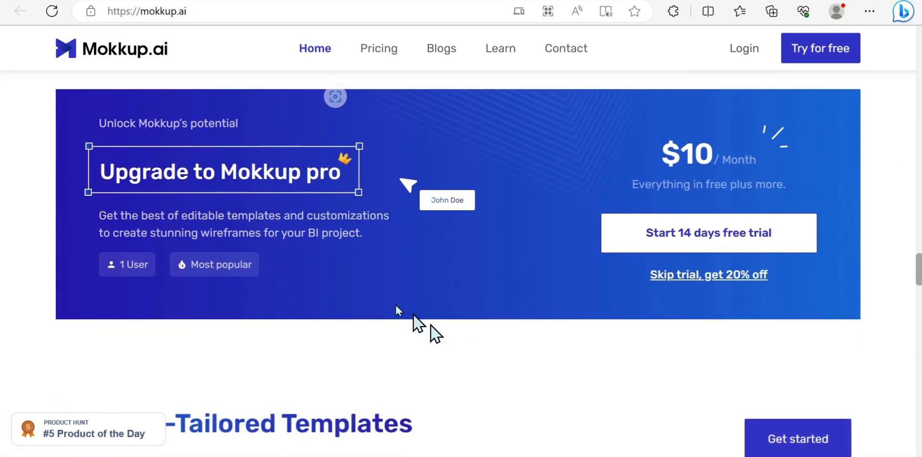
scroll(409, 319, down, 4)
scroll(410, 319, down, 1)
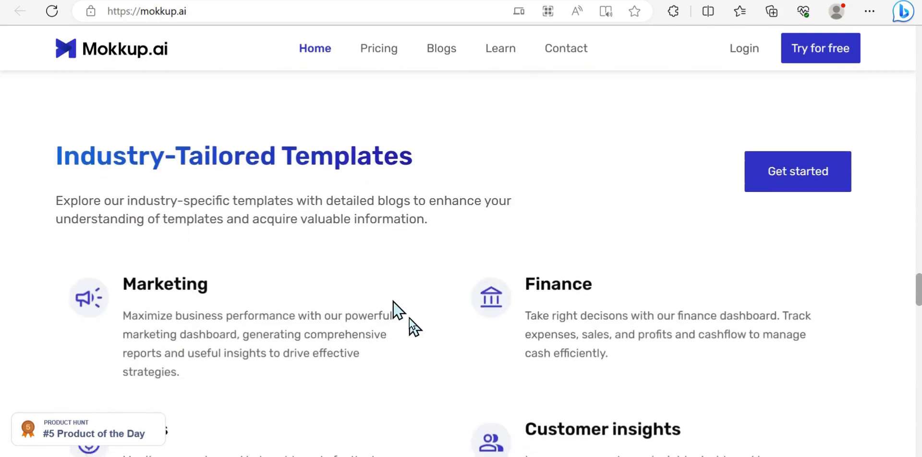
scroll(409, 319, down, 3)
scroll(409, 319, down, 3)
scroll(399, 311, down, 3)
scroll(399, 310, down, 1)
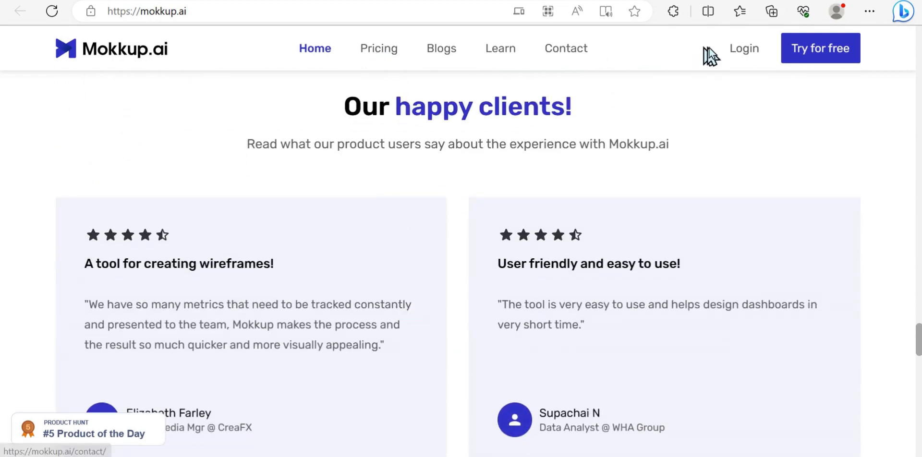
click(744, 48)
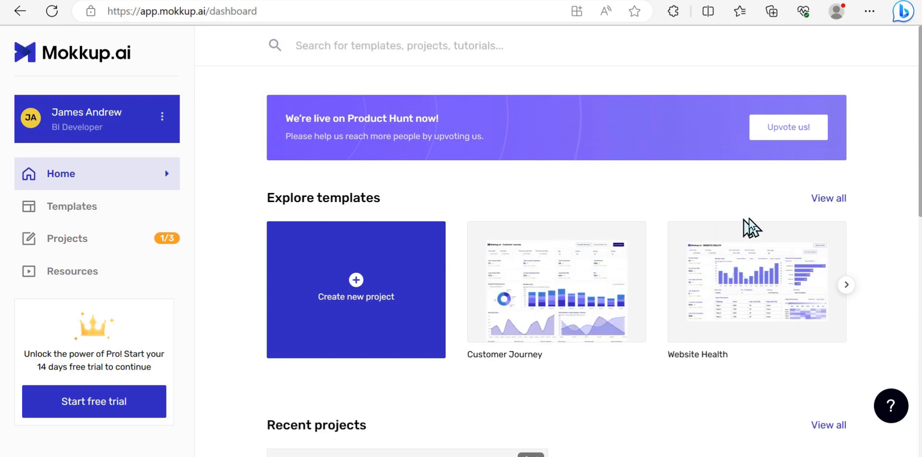
Browse the full template collection, filtering to Logistics and then HR dashboards
click(827, 199)
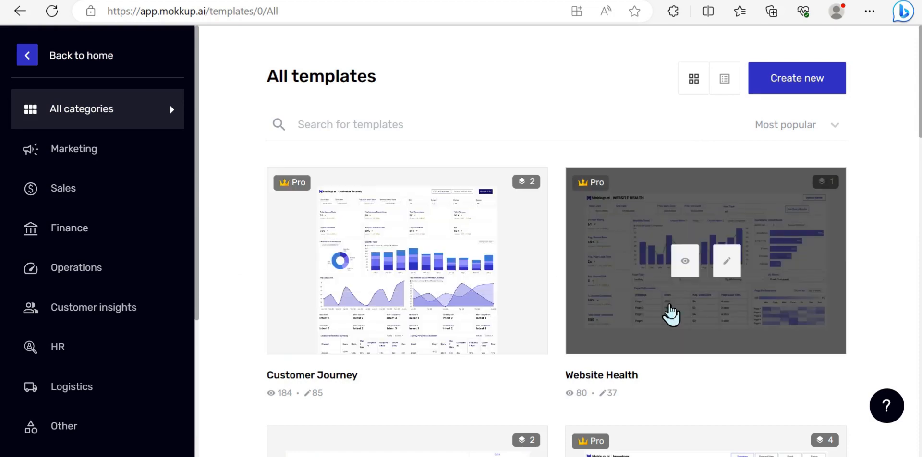
scroll(670, 318, down, 3)
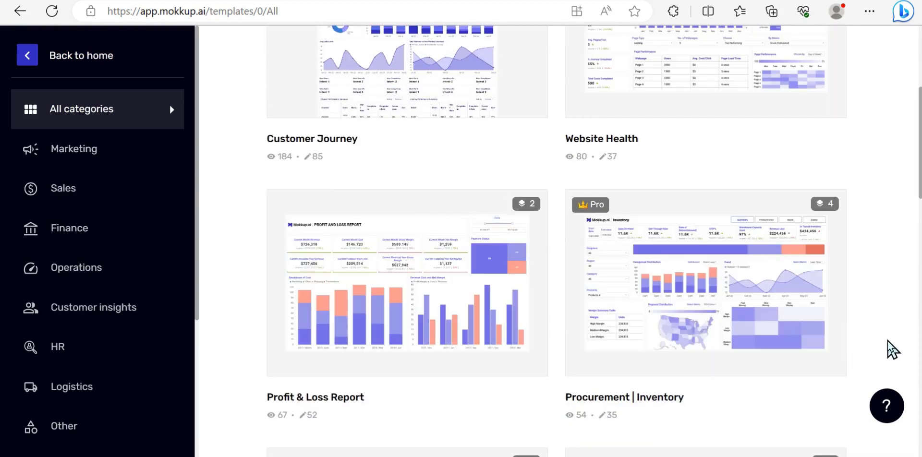
scroll(892, 351, down, 1)
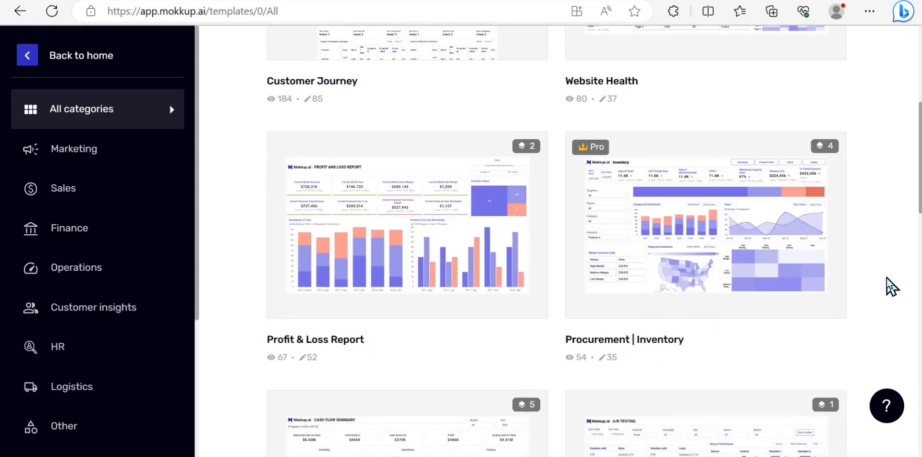
scroll(892, 286, down, 4)
scroll(892, 286, down, 4)
scroll(892, 286, down, 4)
scroll(892, 286, down, 4)
scroll(892, 286, down, 3)
scroll(892, 286, up, 2)
scroll(892, 286, up, 1)
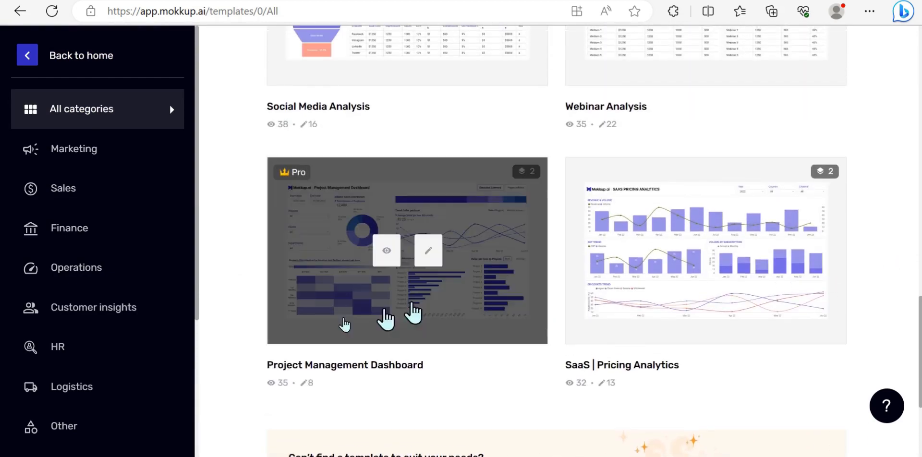
click(108, 387)
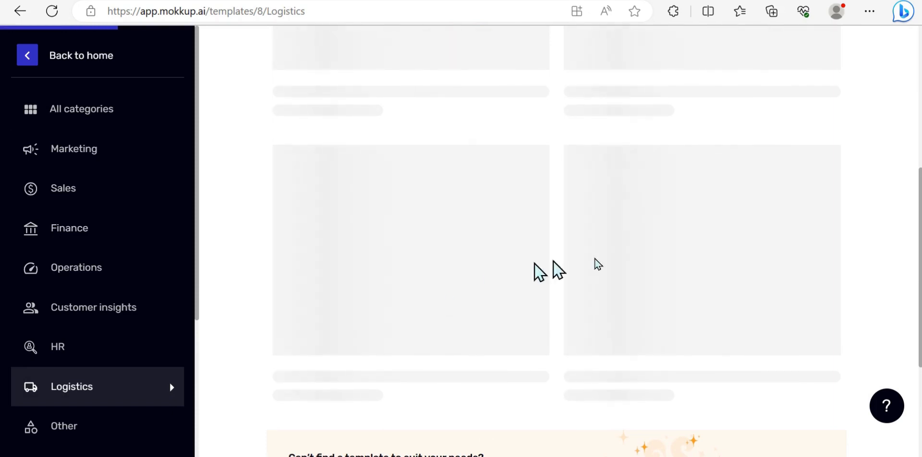
scroll(720, 267, up, 5)
scroll(878, 322, down, 3)
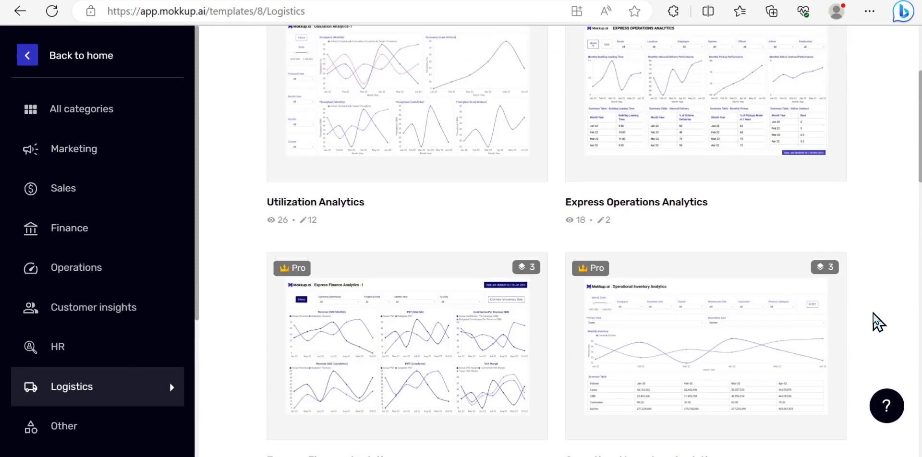
scroll(877, 322, down, 3)
scroll(878, 321, down, 3)
scroll(878, 322, down, 2)
scroll(878, 322, down, 3)
scroll(878, 322, down, 3)
scroll(877, 322, down, 3)
scroll(878, 322, up, 2)
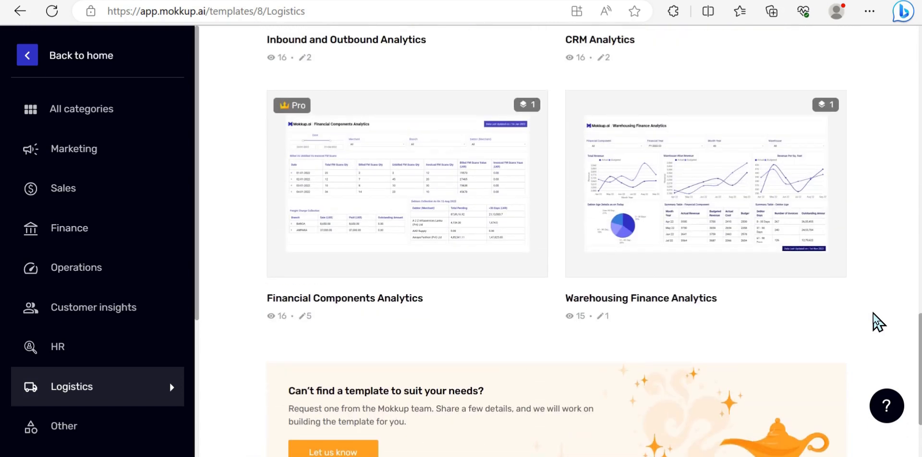
click(101, 354)
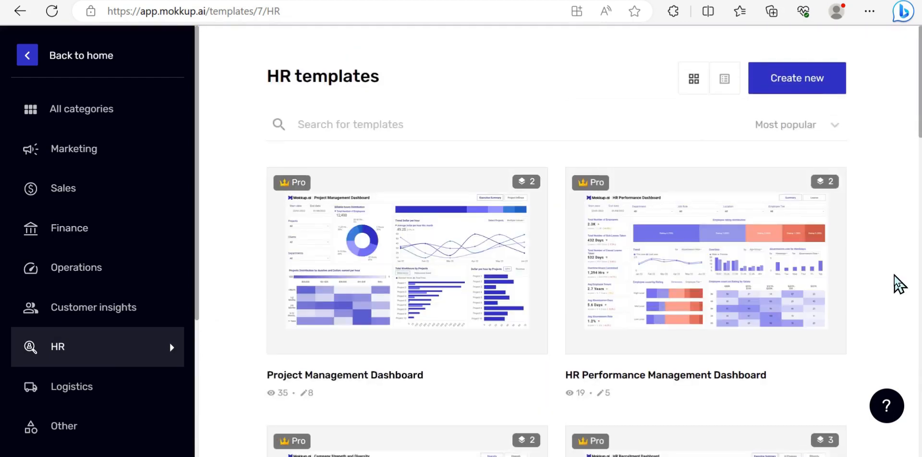
scroll(899, 284, down, 4)
scroll(900, 283, down, 4)
scroll(899, 283, down, 2)
scroll(899, 283, down, 4)
scroll(899, 283, down, 3)
scroll(899, 283, down, 4)
scroll(899, 283, down, 2)
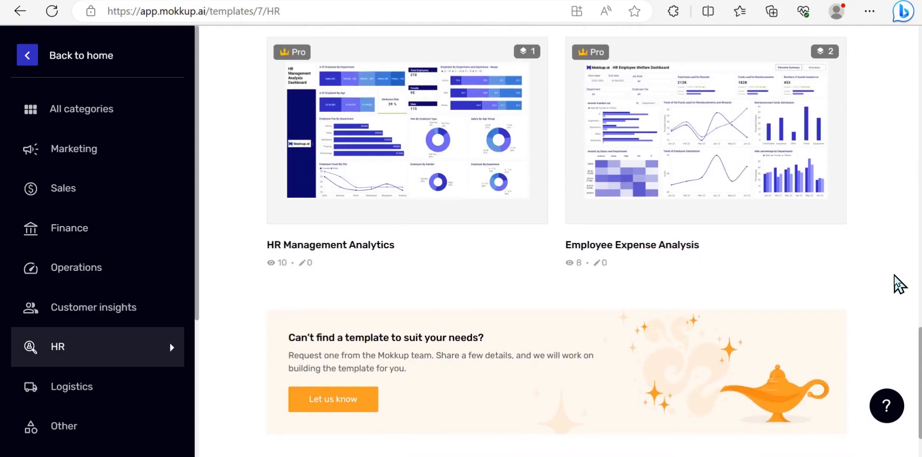
scroll(899, 284, down, 1)
scroll(899, 283, up, 3)
scroll(900, 283, up, 3)
scroll(899, 283, up, 3)
scroll(899, 283, up, 4)
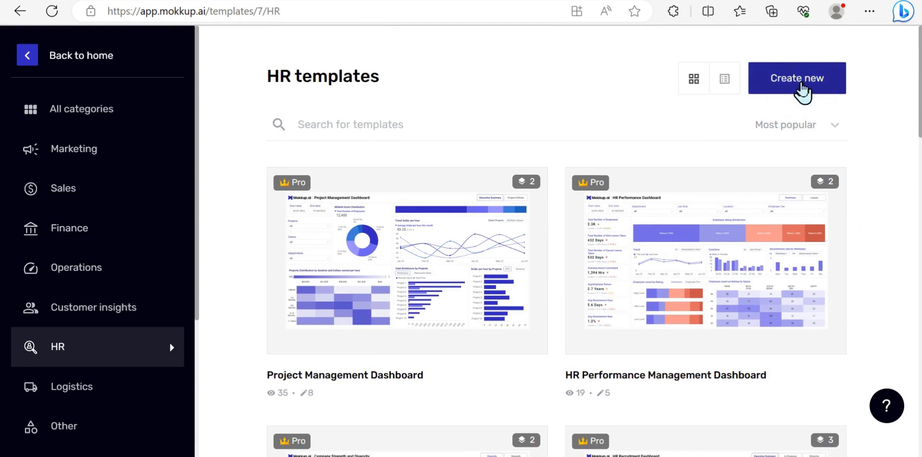
Create a blank project 'test demo' on the default iMac frame after the Desktop size hits an upgrade wall
click(804, 92)
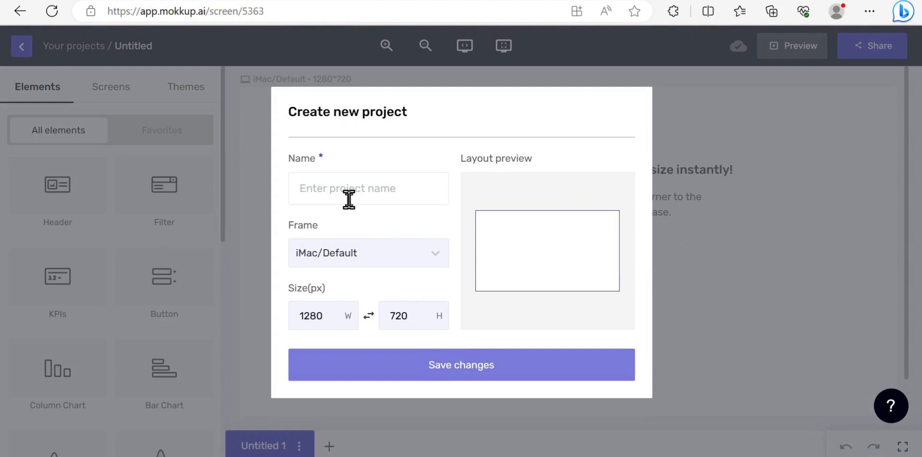
text(test demo)
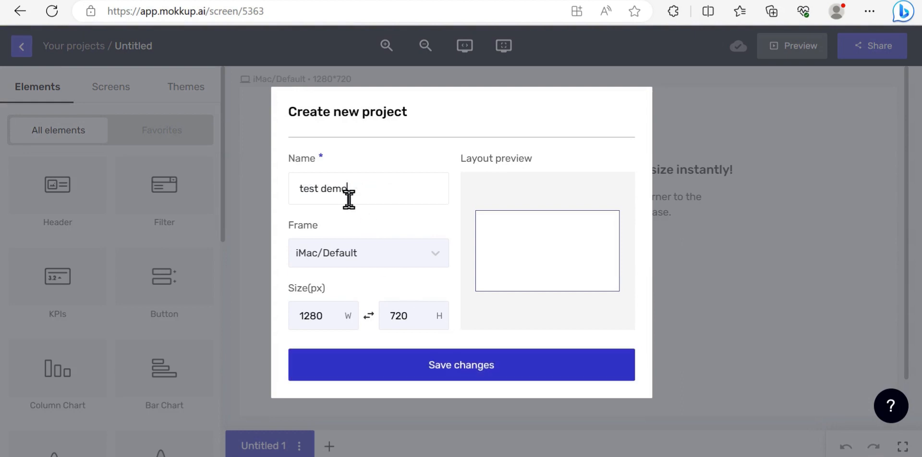
click(388, 256)
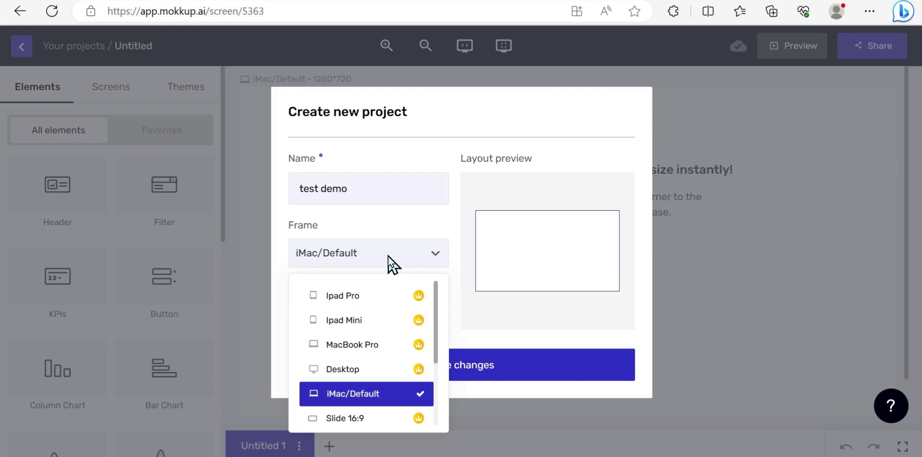
scroll(387, 347, down, 2)
click(375, 322)
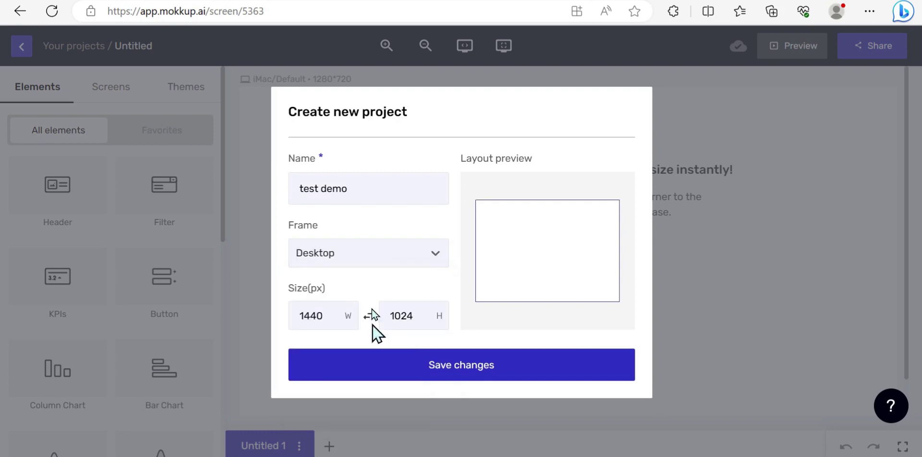
click(450, 369)
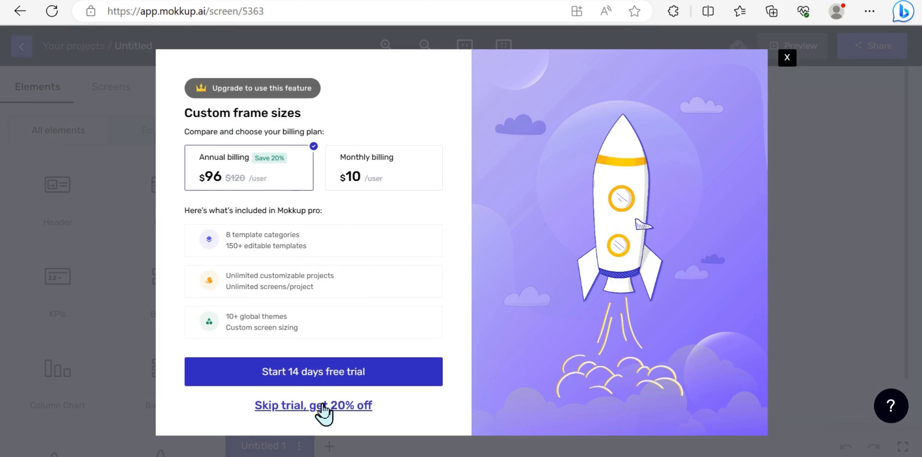
click(787, 57)
click(432, 253)
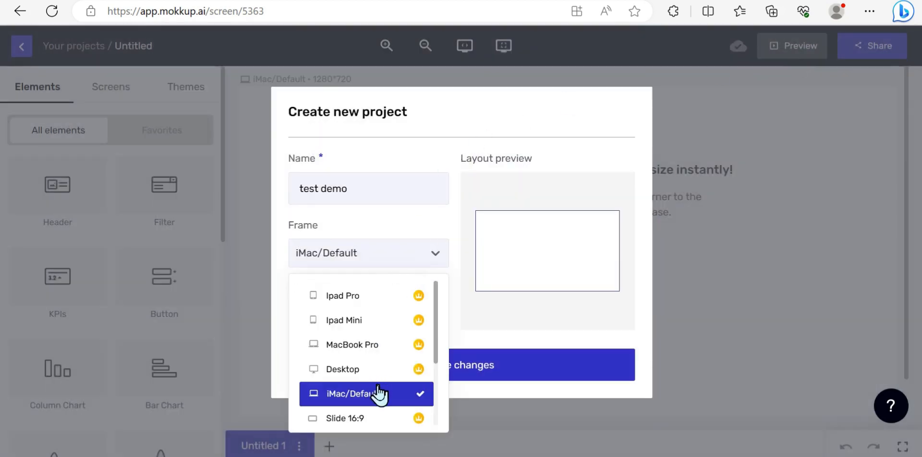
click(351, 394)
click(402, 365)
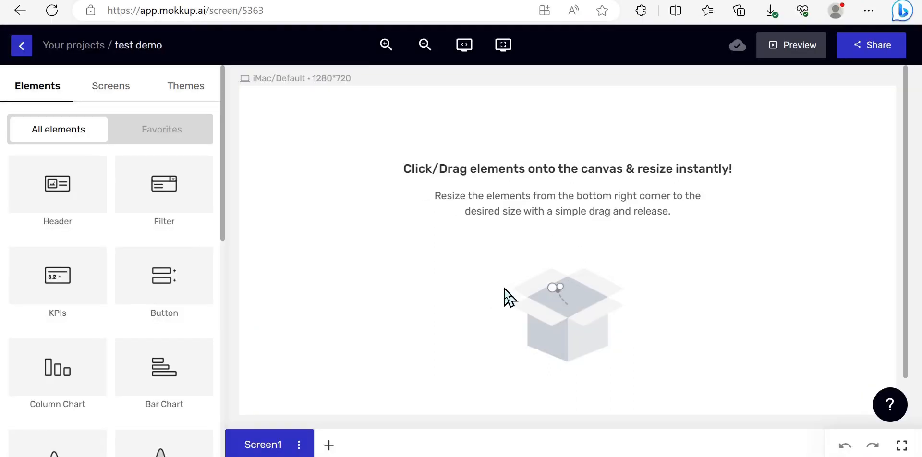
Add a header in the first style and move it to the top of the canvas
click(45, 191)
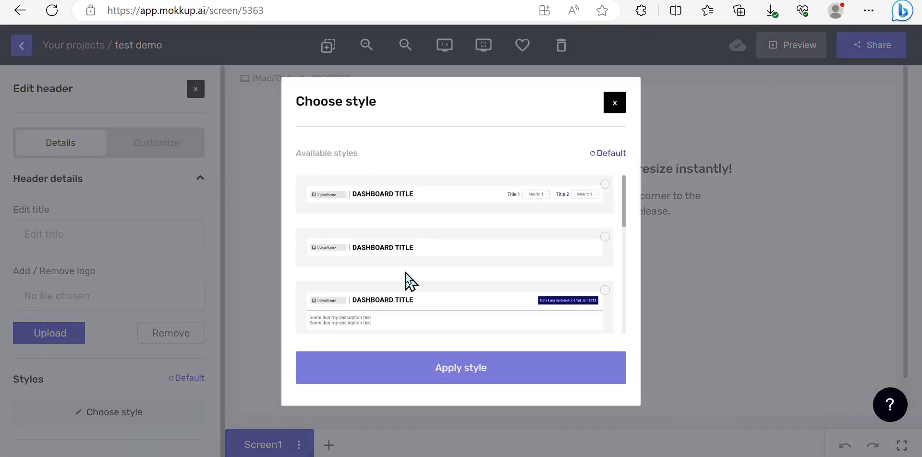
click(414, 193)
click(443, 367)
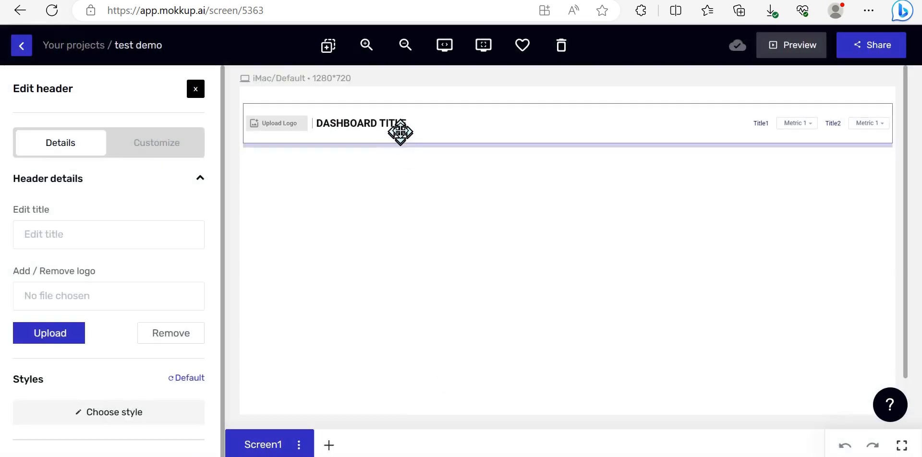
drag(400, 132, 398, 116)
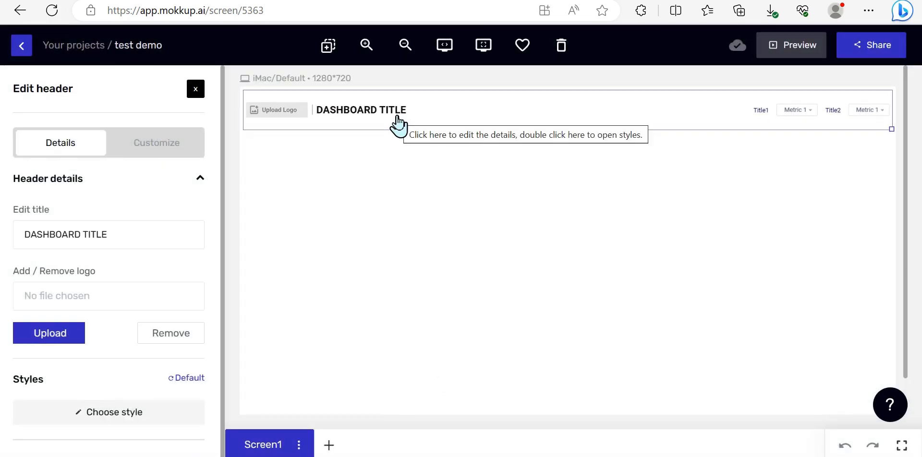
double_click(384, 113)
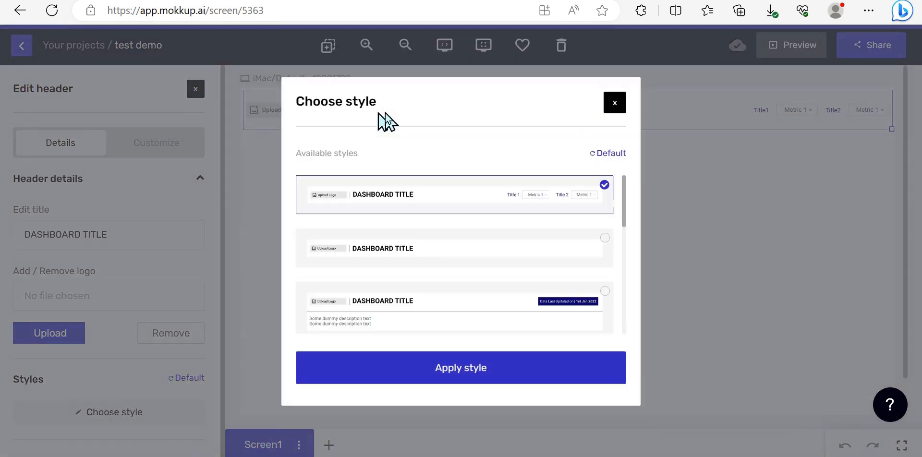
click(615, 103)
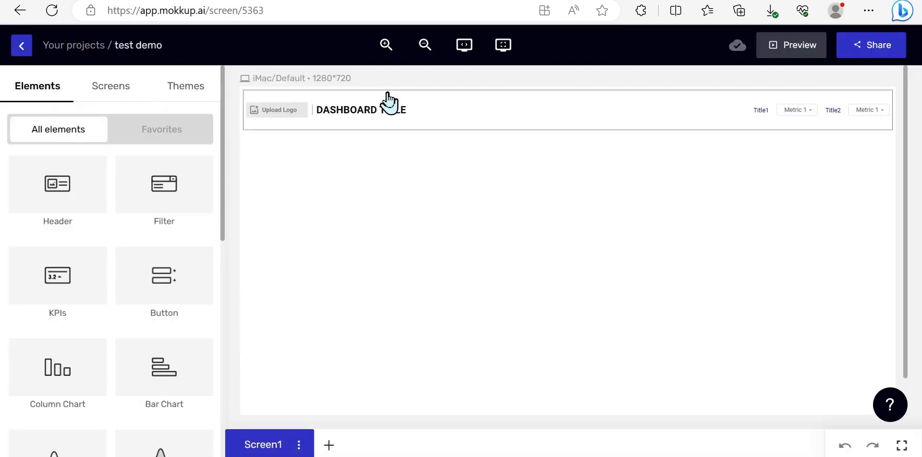
Retitle the header 'View Your Key Part Level Shipment Figures' and start a logo upload
click(389, 109)
drag(115, 234, 22, 234)
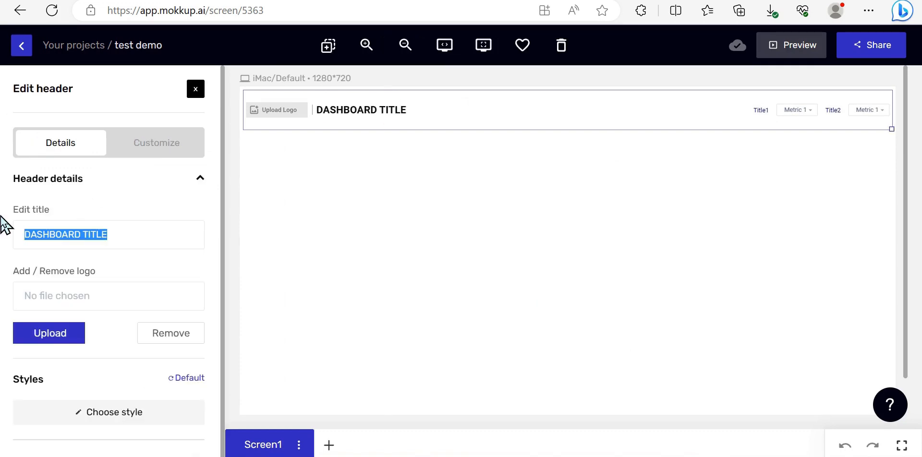
text(View )
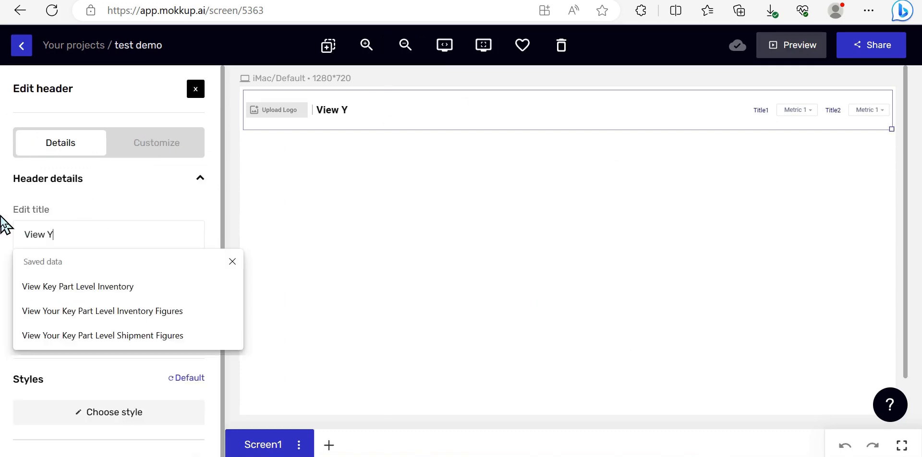
text(Y)
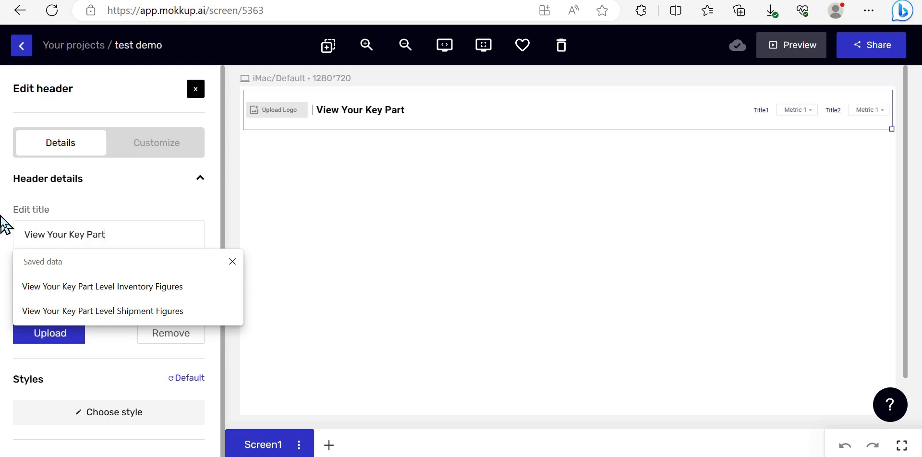
text(Ship)
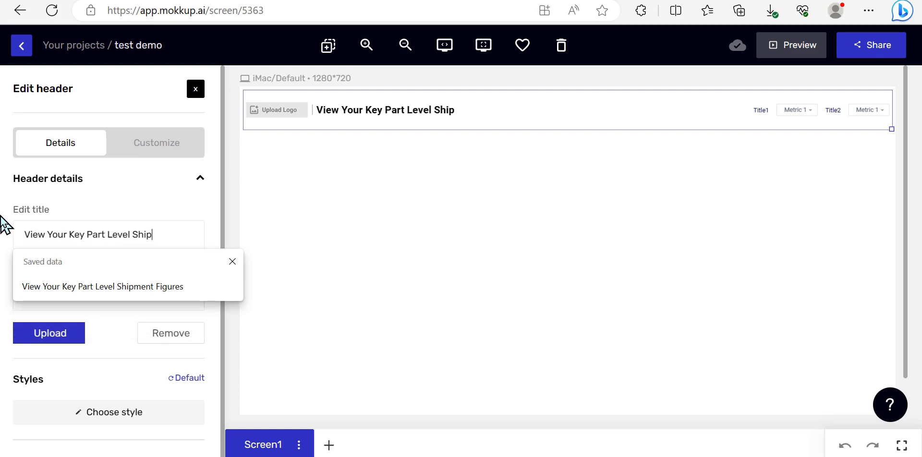
text(ment Figures)
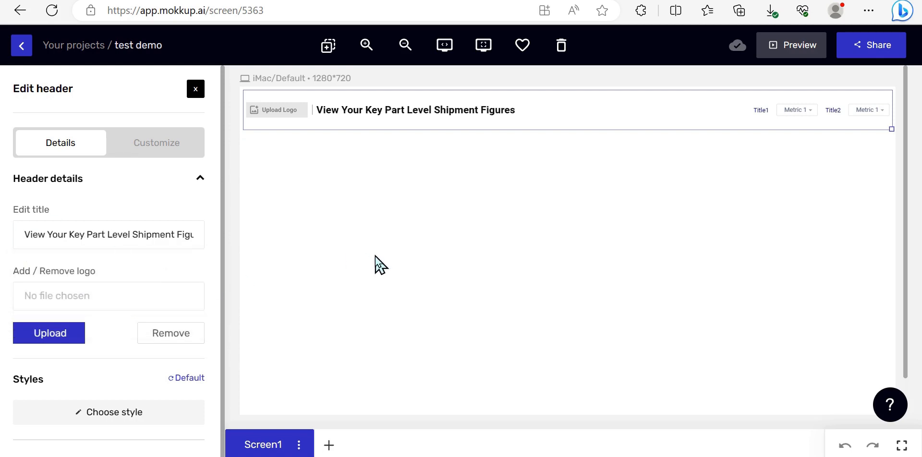
click(376, 256)
click(403, 119)
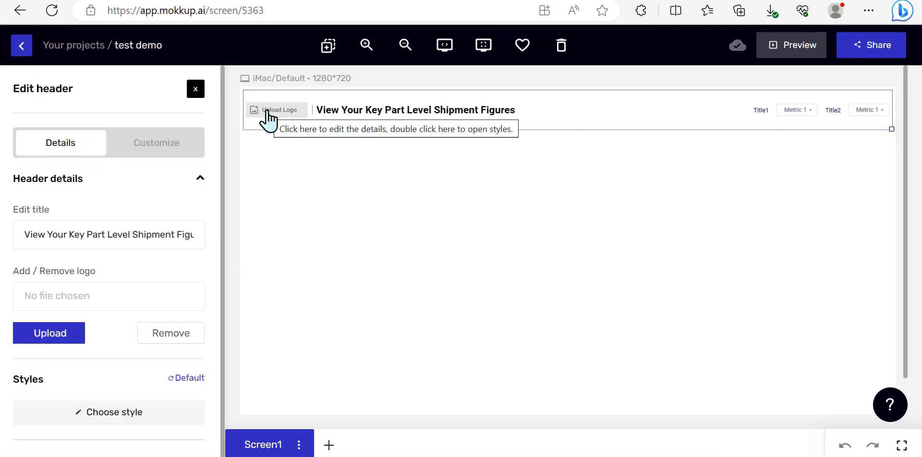
click(50, 333)
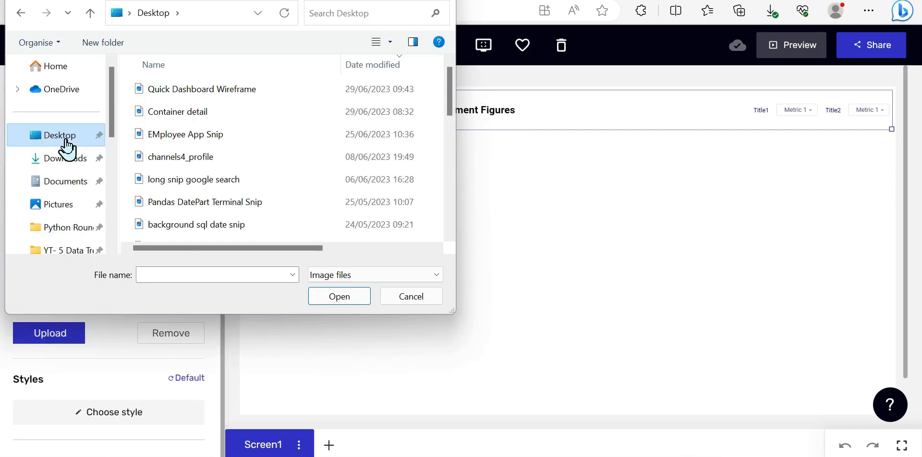
Use the Container detail image as the header logo
double_click(188, 114)
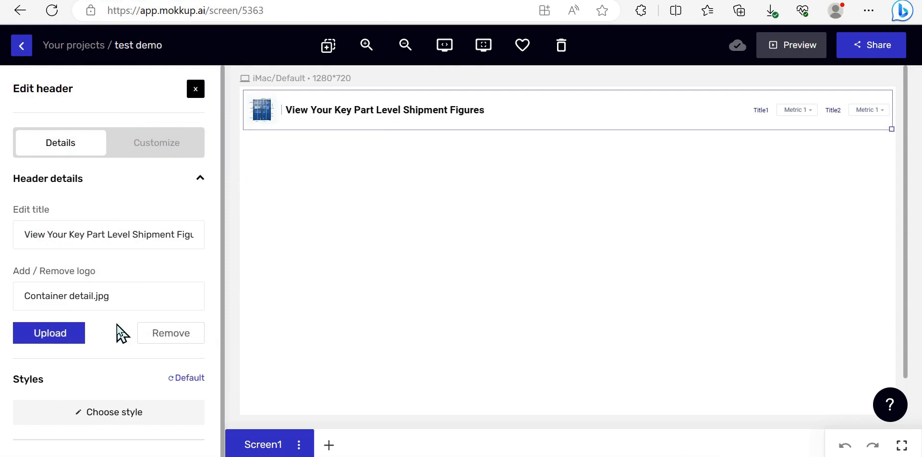
click(110, 412)
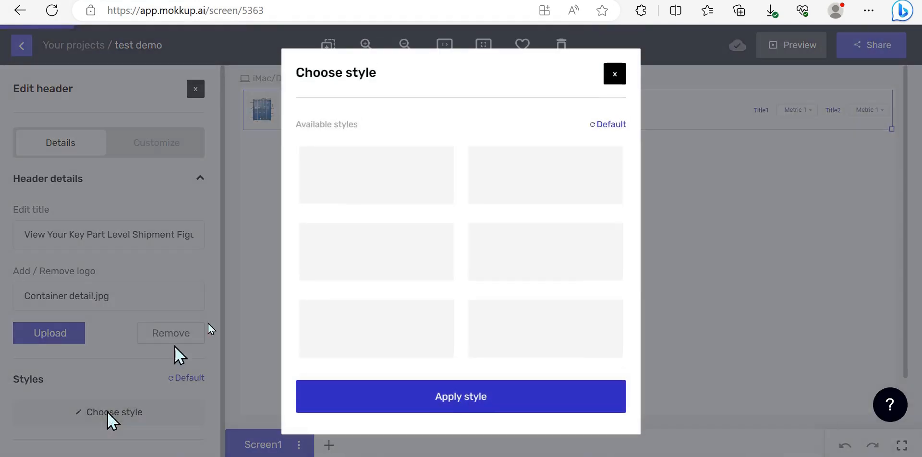
scroll(420, 255, down, 2)
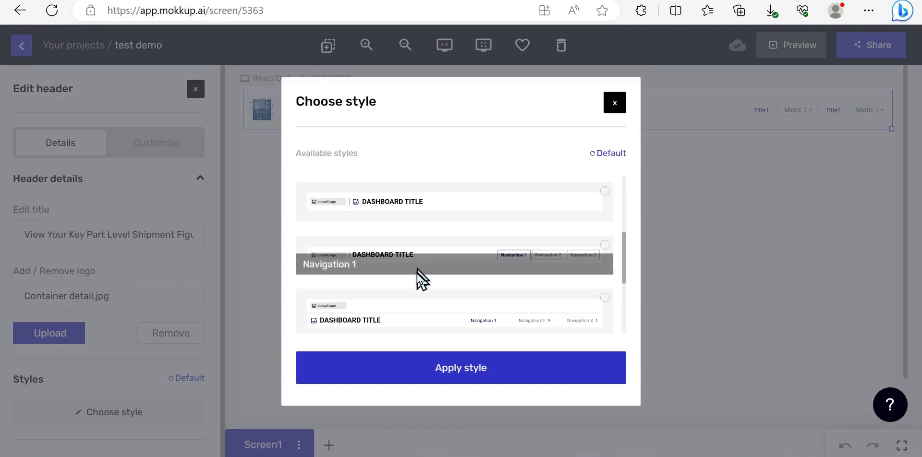
Title the header's first dropdown 'Select a Date' with options Date 1 and Date 2
click(615, 102)
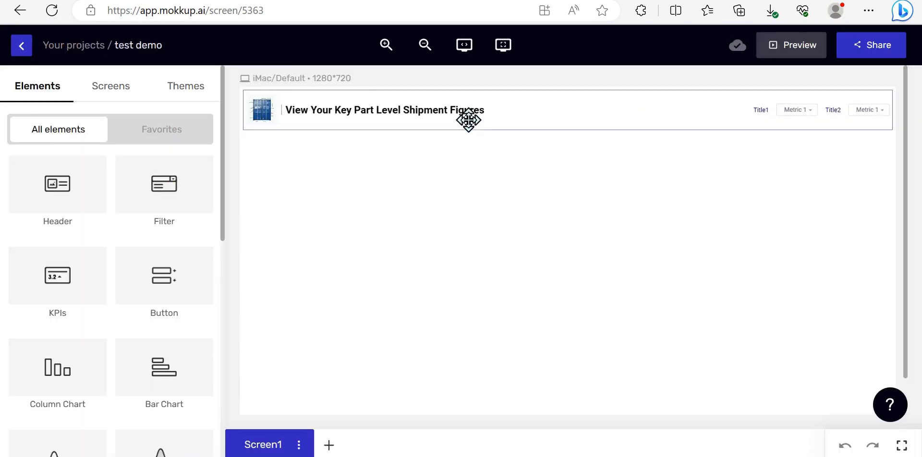
click(156, 143)
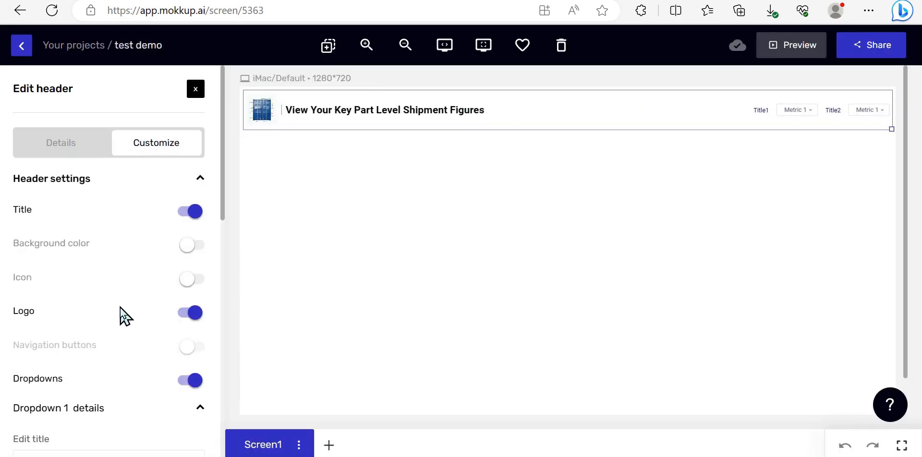
scroll(121, 315, down, 3)
scroll(121, 315, down, 3)
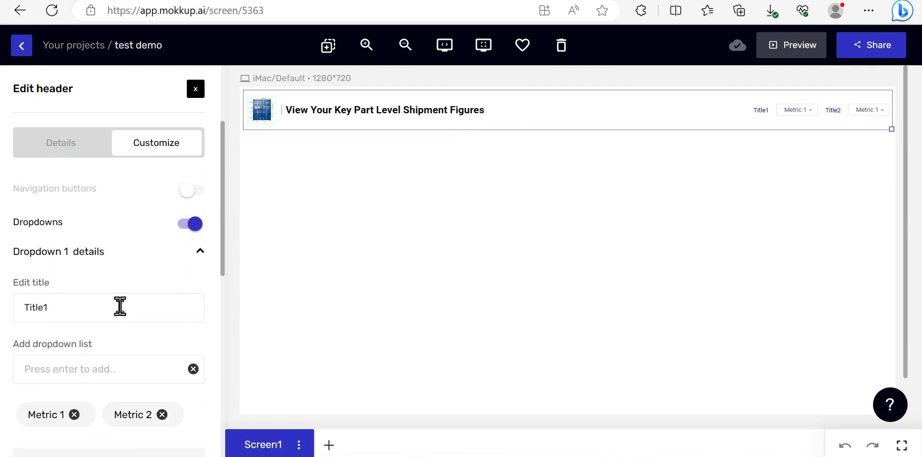
scroll(83, 307, down, 1)
drag(65, 294, 5, 293)
text(Sel)
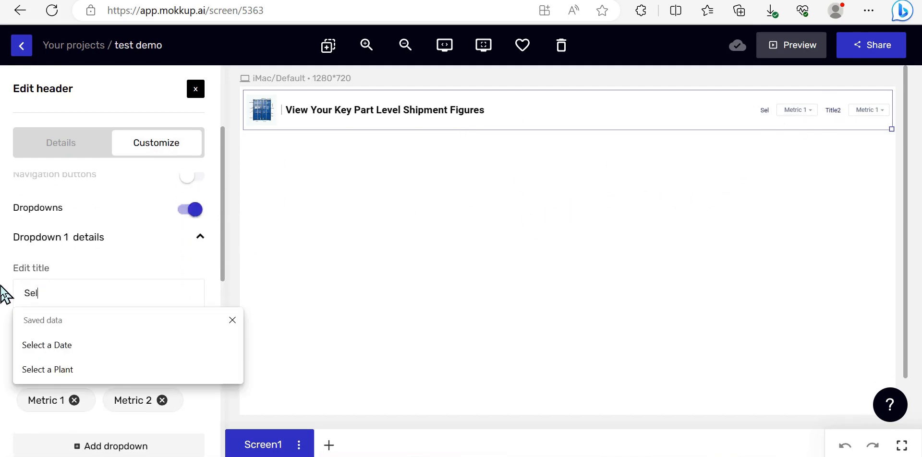
text(ect a Date)
click(152, 278)
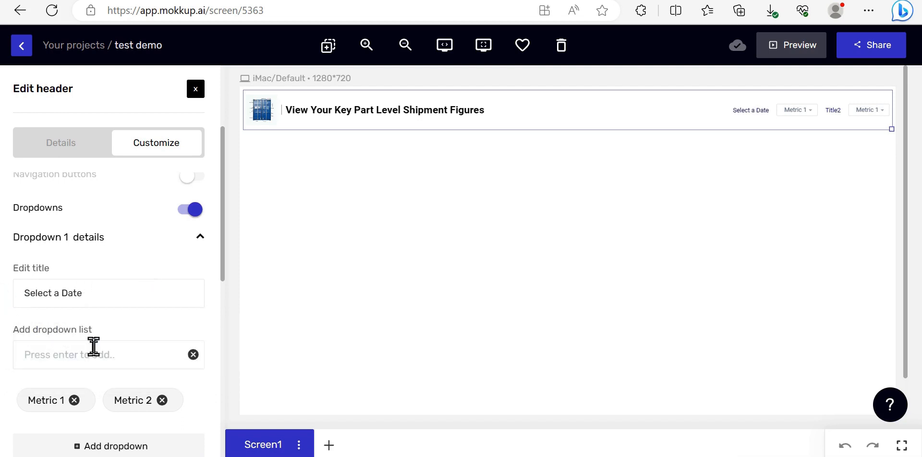
scroll(94, 347, down, 1)
click(54, 359)
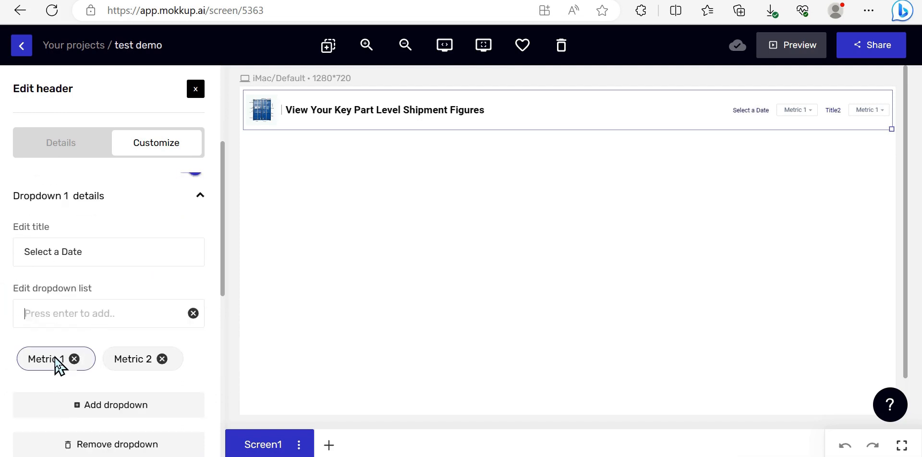
text(Date 1)
click(132, 359)
drag(112, 314, 4, 326)
click(46, 359)
drag(72, 314, 4, 335)
text(1)
key(Return)
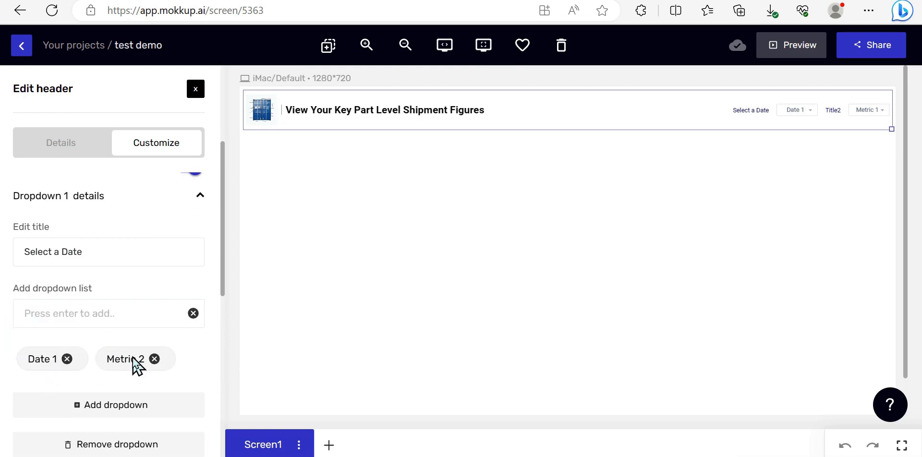
click(132, 359)
drag(79, 315, 4, 318)
text(D)
key(Return)
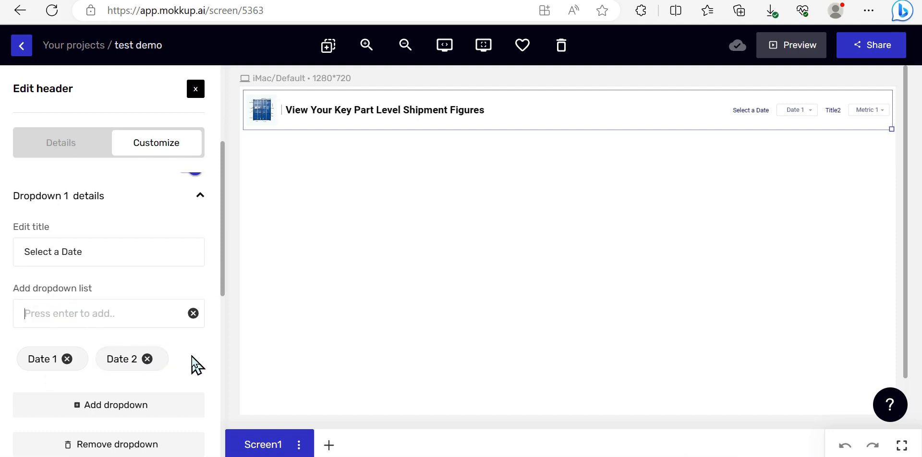
scroll(152, 301, down, 3)
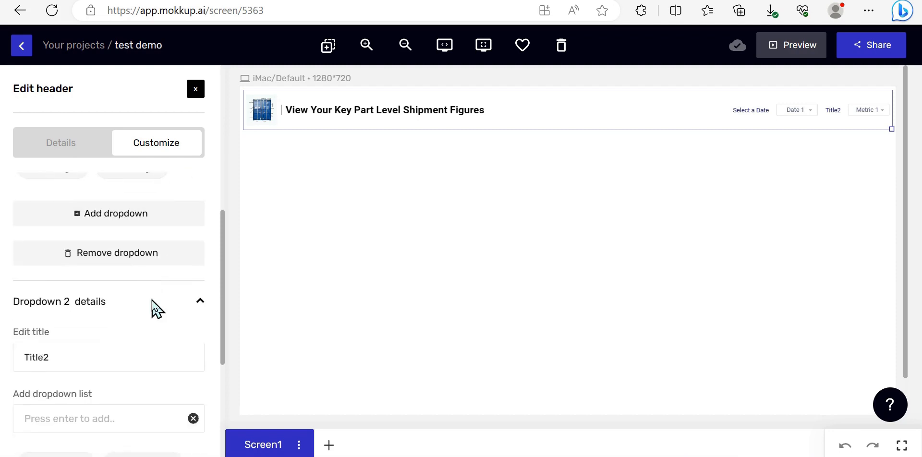
drag(85, 319, 6, 312)
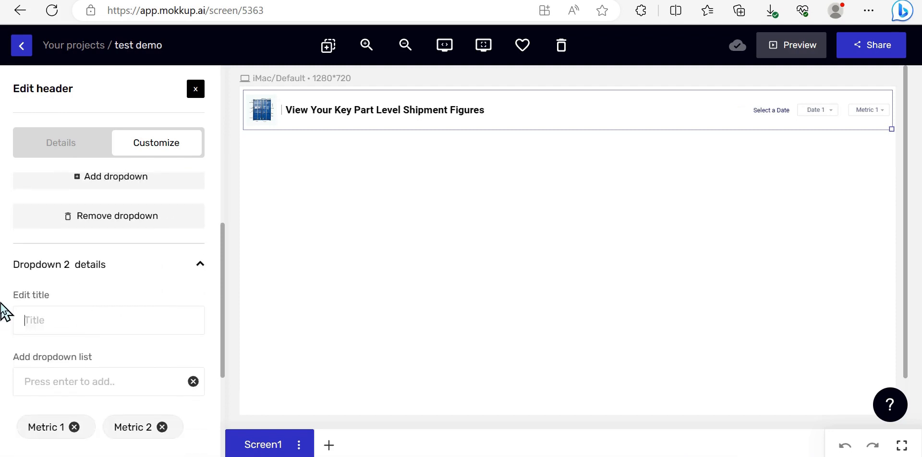
text(Select a Plant)
scroll(65, 379, down, 1)
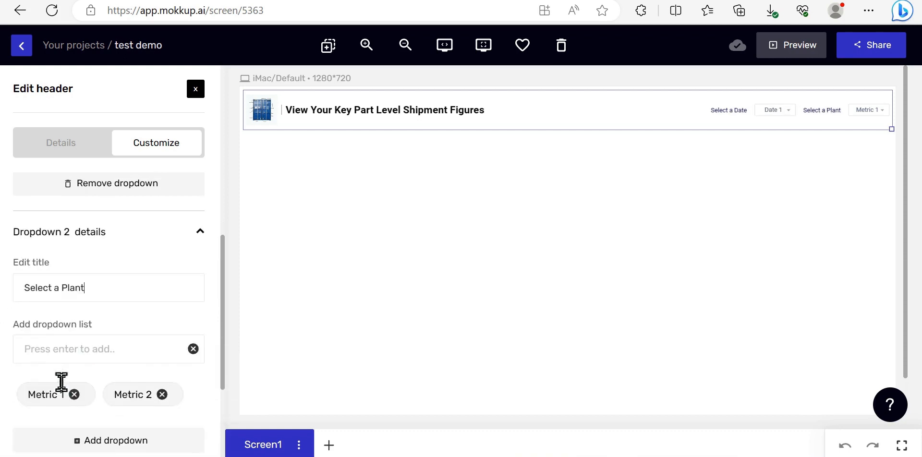
scroll(65, 379, up, 4)
scroll(60, 332, down, 3)
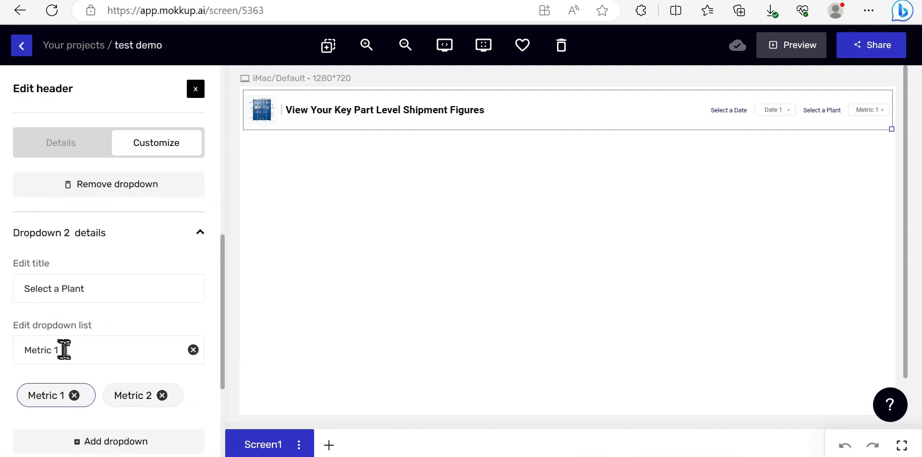
drag(68, 350, 6, 355)
text(1)
Give the second dropdown, 'Select a Plant', the options Plant 1 and Plant 2
key(Return)
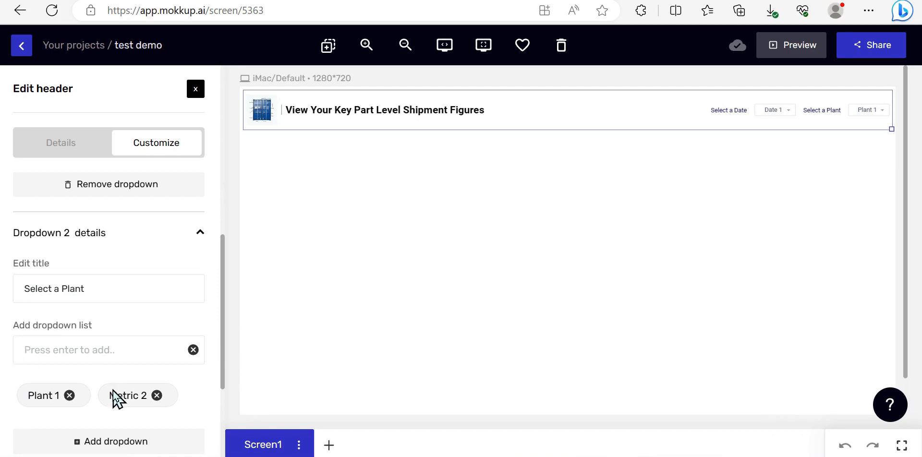
click(128, 395)
drag(68, 377, 6, 383)
text(Plant 2)
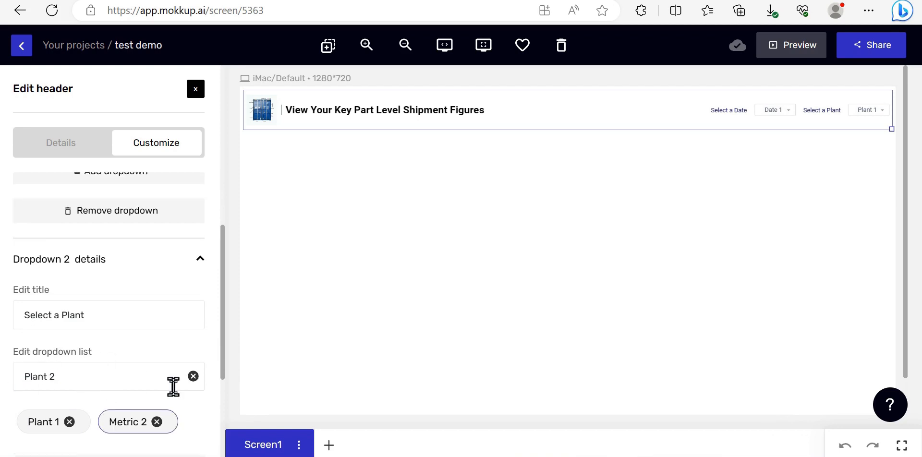
key(Return)
Add an area-chart style KPI card and place it below the header on the left
click(342, 328)
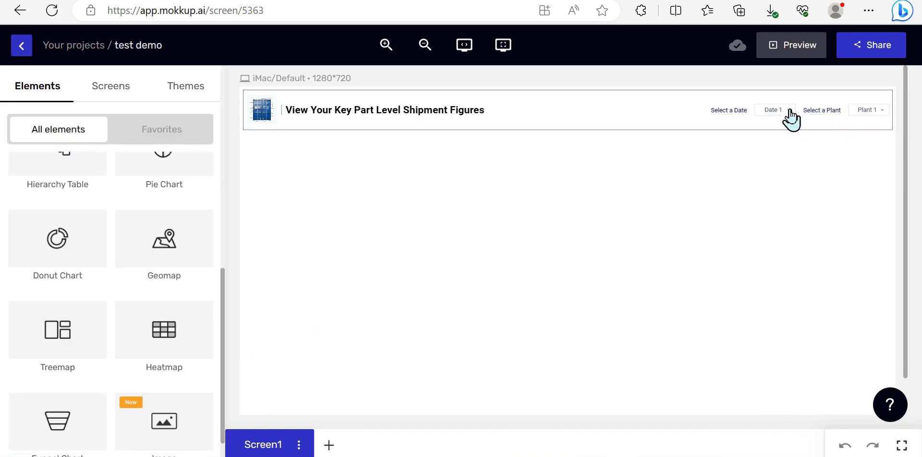
click(791, 119)
click(460, 225)
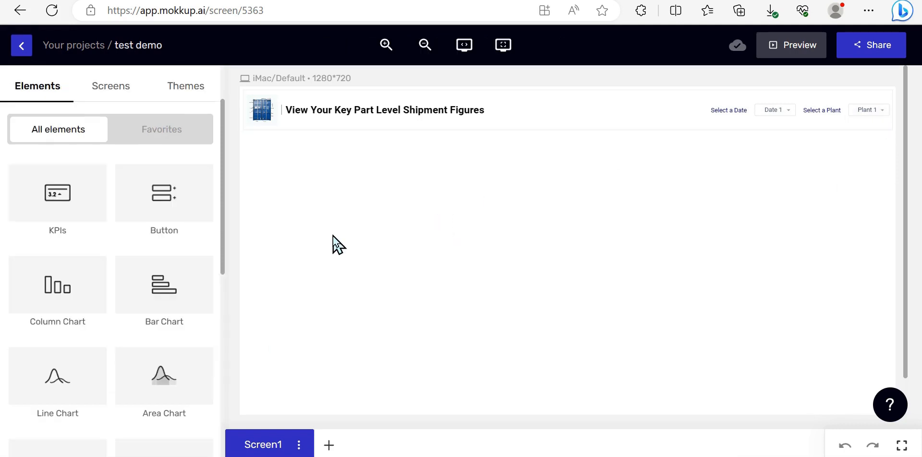
click(76, 206)
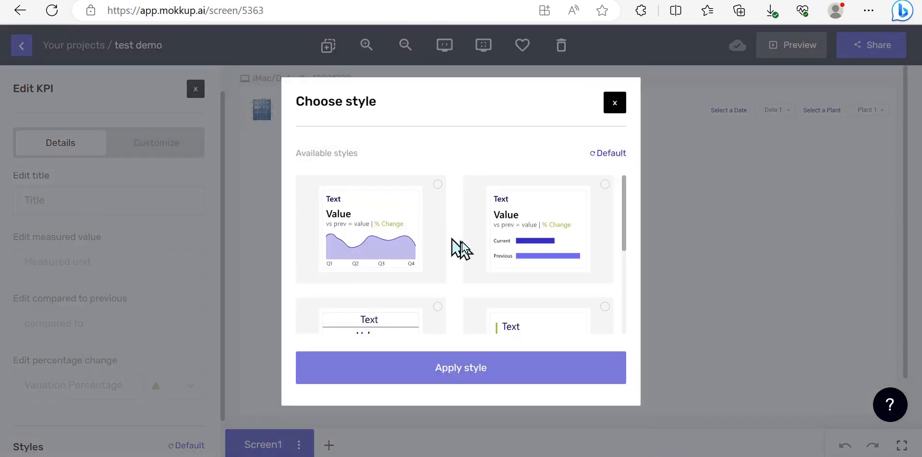
scroll(540, 262, down, 3)
scroll(540, 263, up, 2)
scroll(541, 326, down, 1)
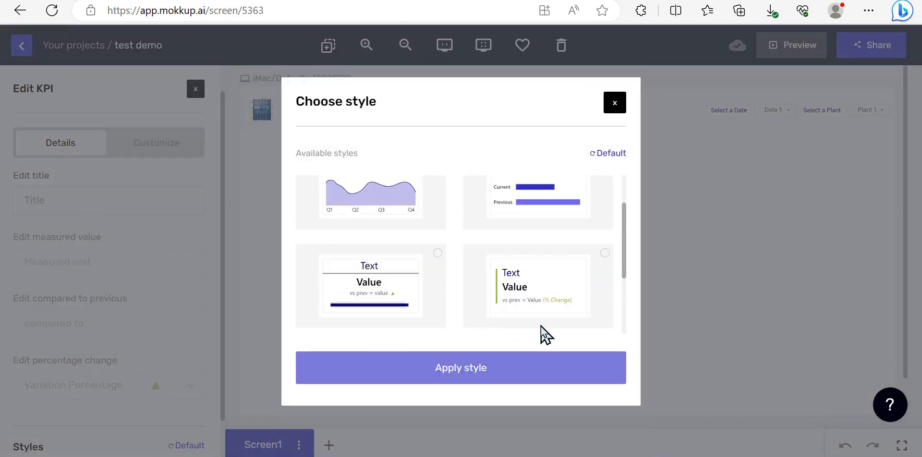
scroll(541, 327, up, 2)
click(399, 215)
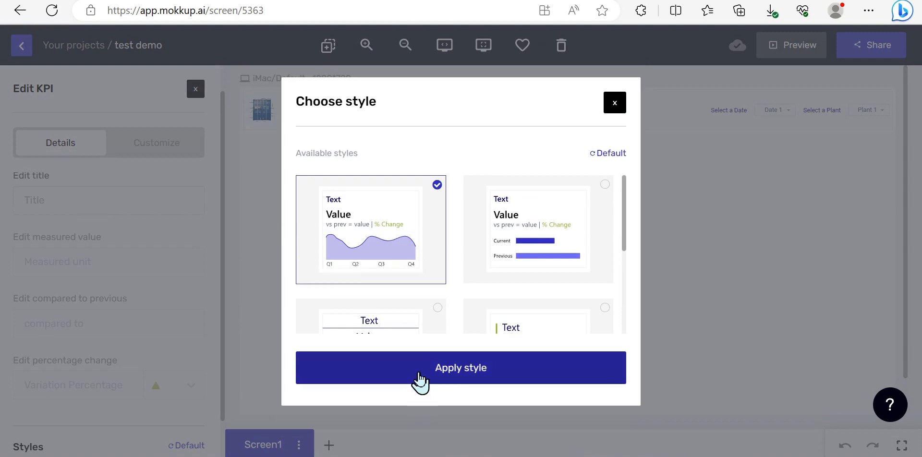
click(420, 380)
mouse_move(420, 161)
mouse_down()
mouse_move(307, 206)
mouse_move(402, 225)
mouse_up()
click(307, 206)
Set the KPI to 'Parts Shipped on Date of Production', 22.68K vs 25.20K, -10% with a red down arrow
click(379, 205)
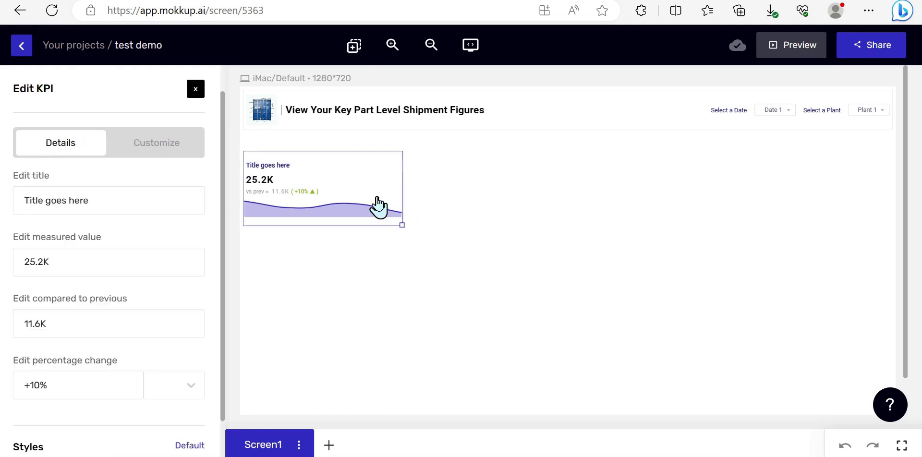
triple_click(97, 201)
text(Parts Shipped)
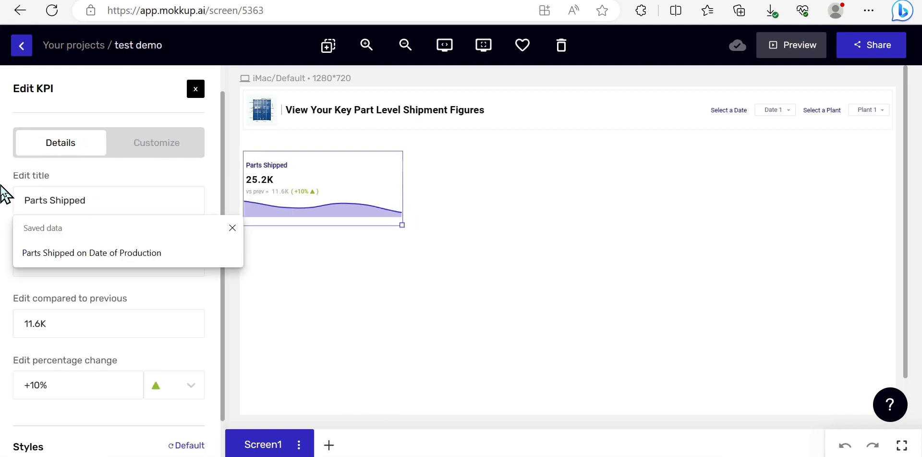
click(91, 253)
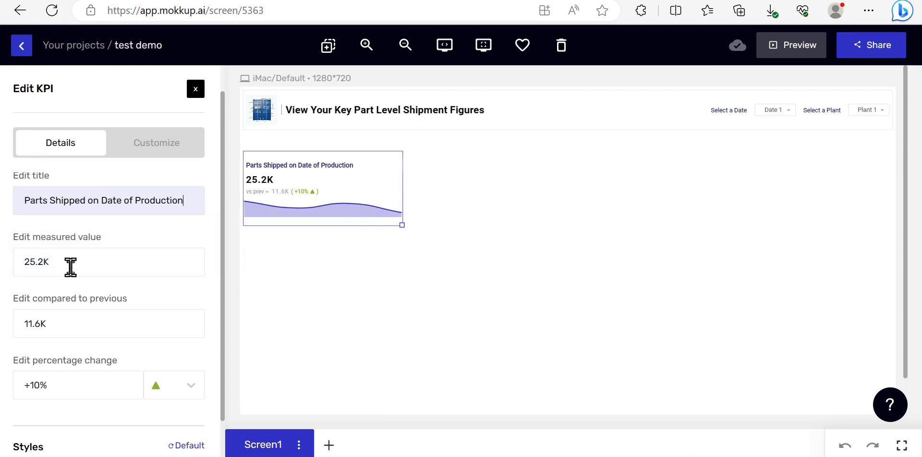
drag(70, 262, 13, 278)
text(22.)
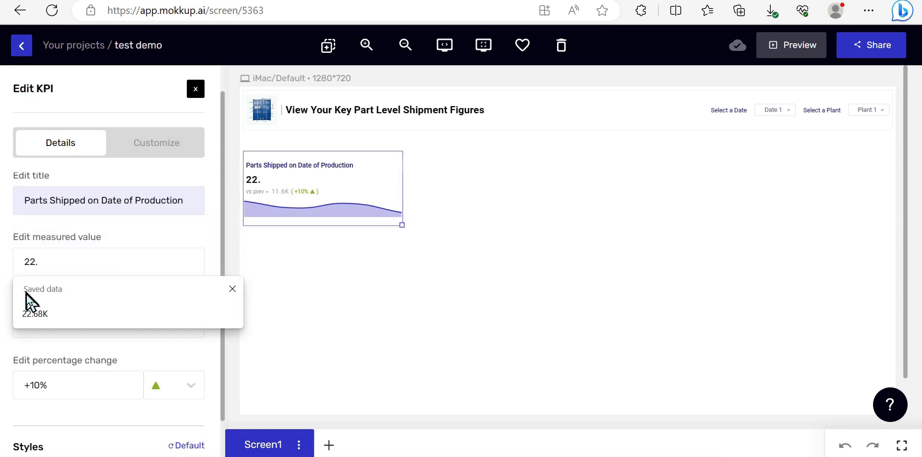
click(34, 314)
drag(65, 322, 7, 329)
text(25.20K)
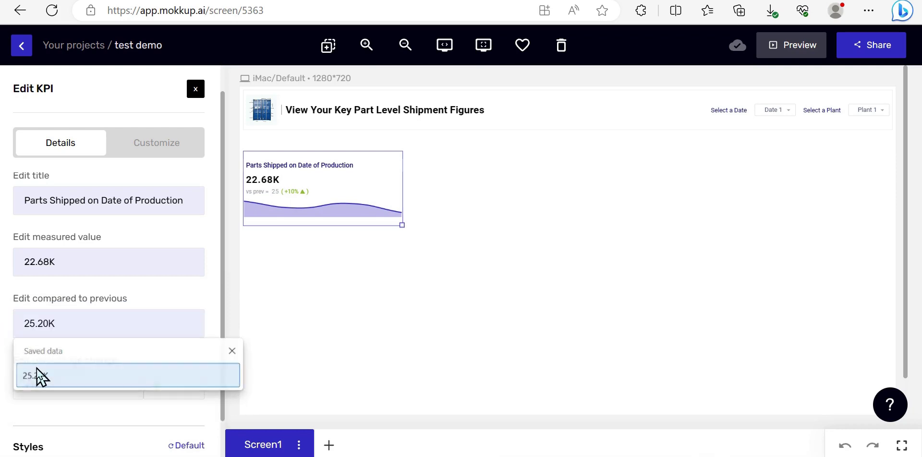
click(36, 374)
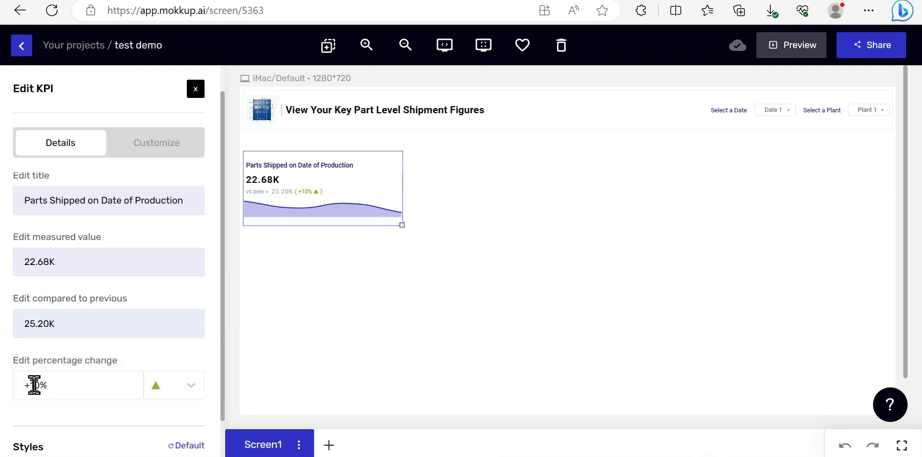
key(BackSpace)
text(-)
click(186, 388)
click(164, 348)
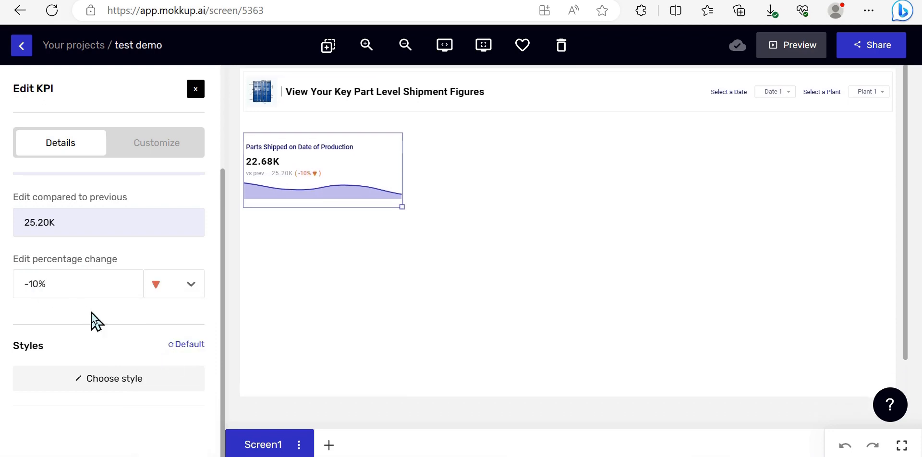
Try and remove header banding on the KPI card, then make the card slightly taller
click(129, 150)
scroll(105, 295, up, 2)
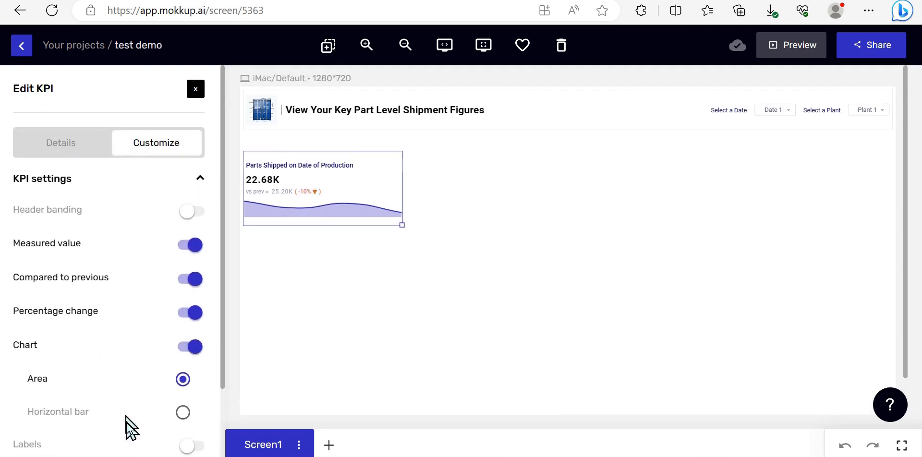
scroll(126, 419, down, 1)
scroll(131, 431, up, 1)
scroll(126, 314, up, 1)
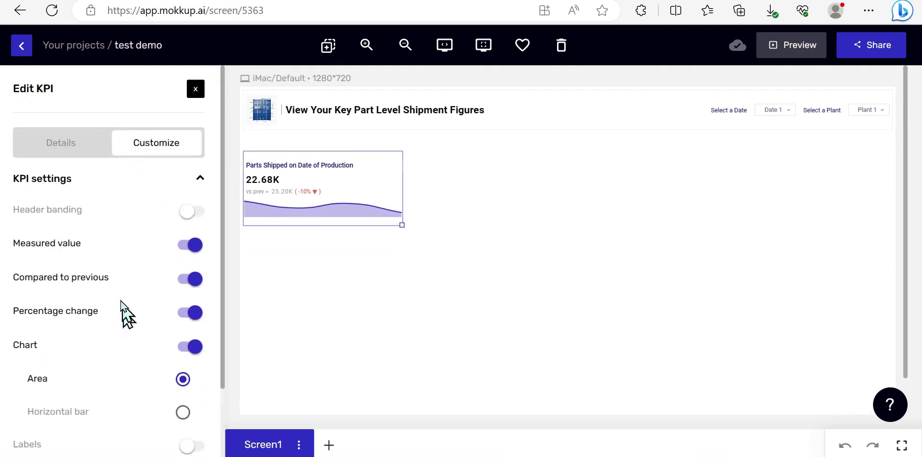
click(188, 212)
click(188, 213)
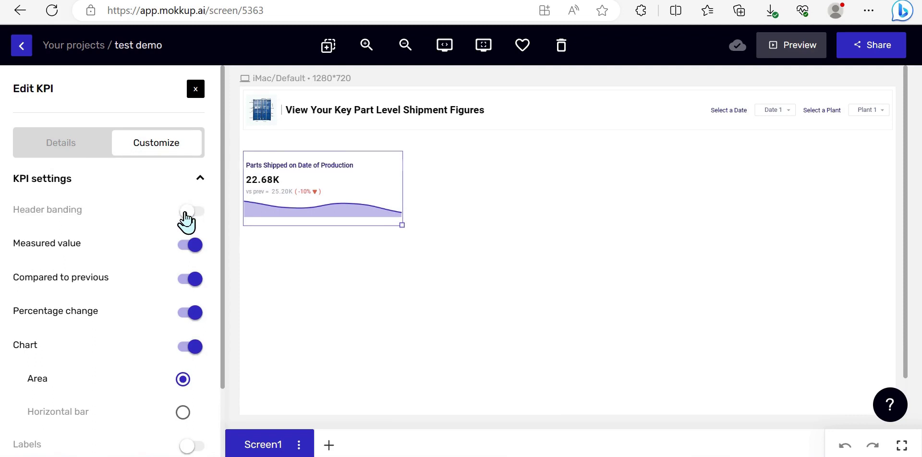
click(342, 284)
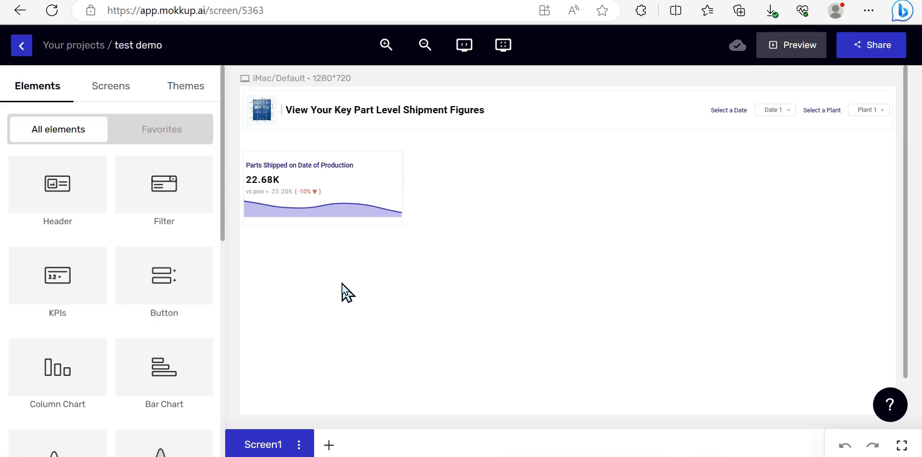
click(395, 221)
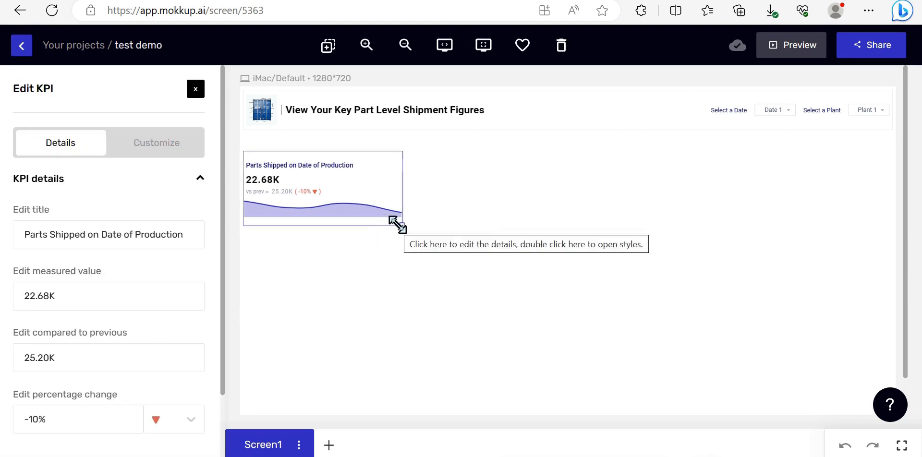
drag(397, 224, 402, 238)
click(436, 243)
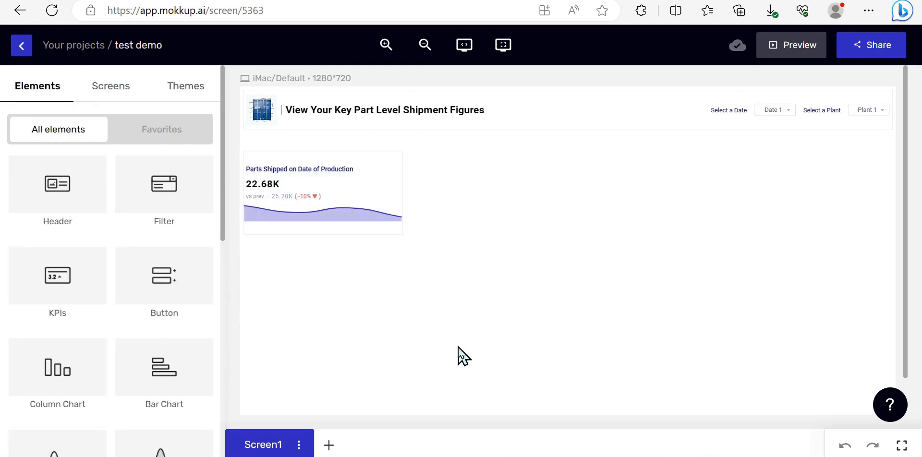
scroll(65, 289, down, 1)
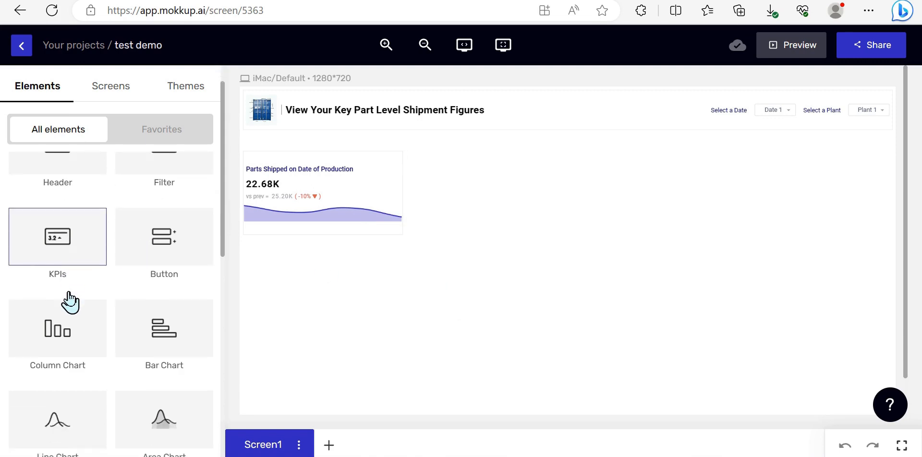
Add a two-dataset bar chart right of the KPI card and stretch the card to match its height
click(171, 332)
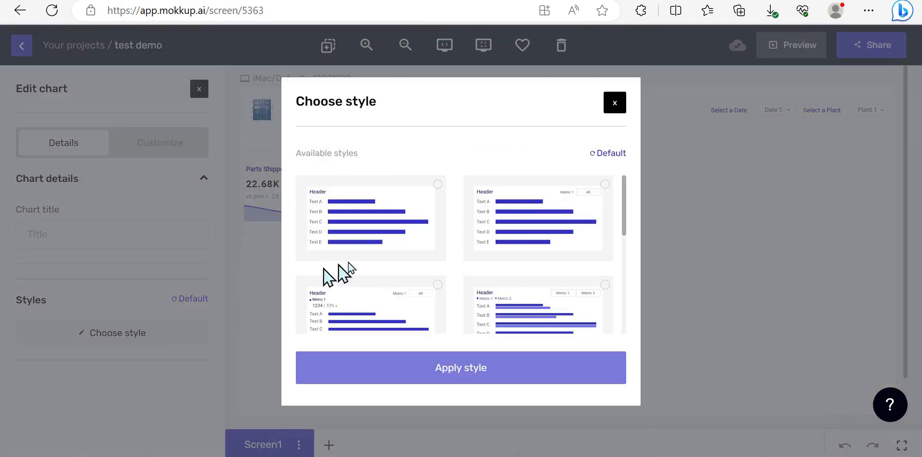
scroll(497, 243, down, 1)
scroll(538, 255, down, 2)
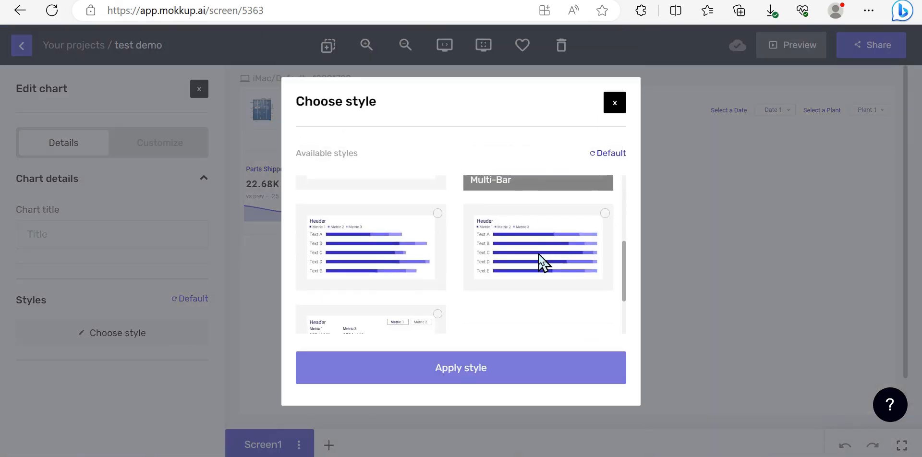
scroll(538, 254, down, 1)
scroll(538, 255, up, 2)
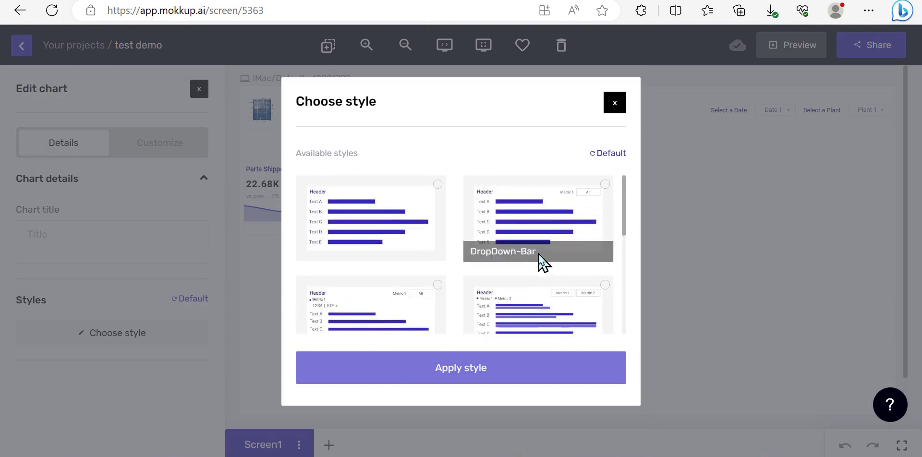
click(543, 315)
click(461, 368)
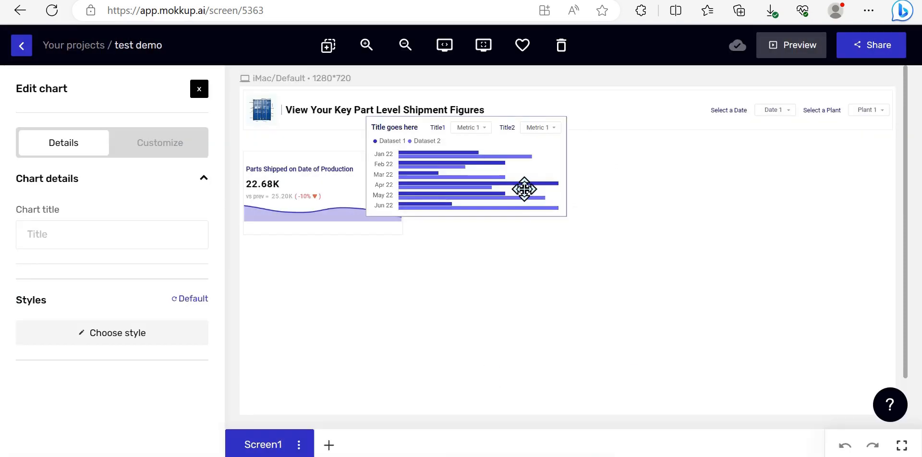
drag(546, 208, 578, 224)
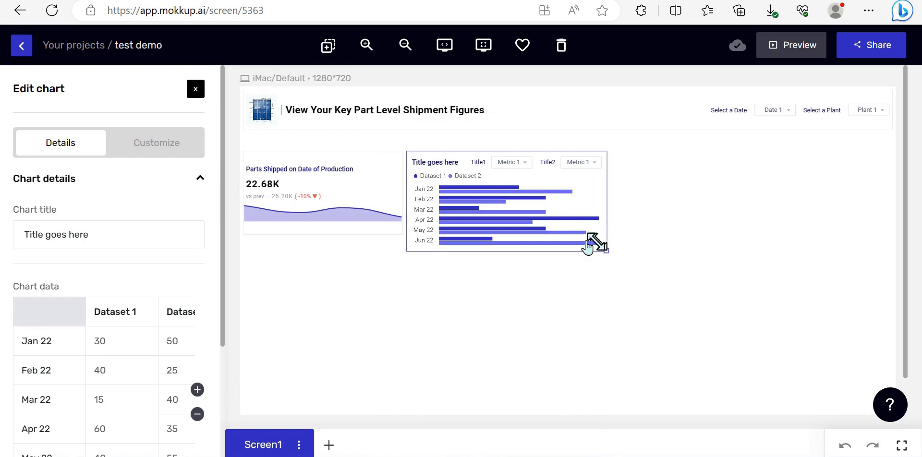
click(277, 220)
drag(400, 232, 402, 249)
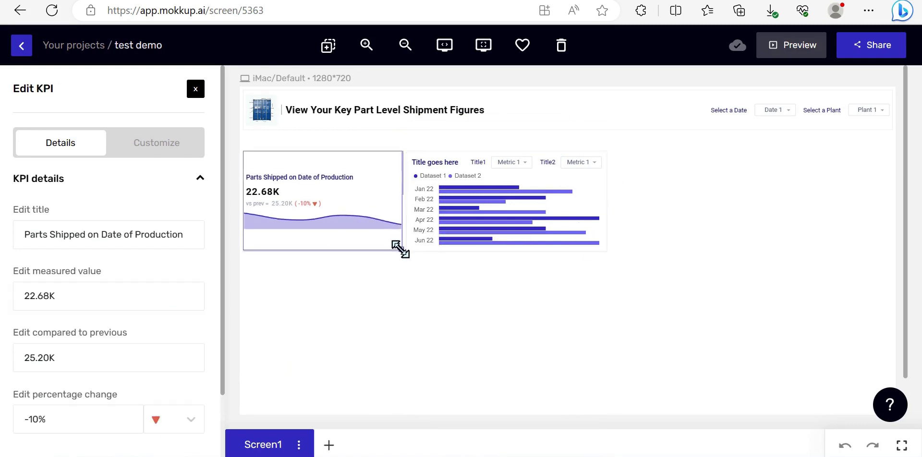
click(512, 298)
Retitle the bar chart 'Inbound vs Outbound Parts'
click(505, 202)
click(569, 179)
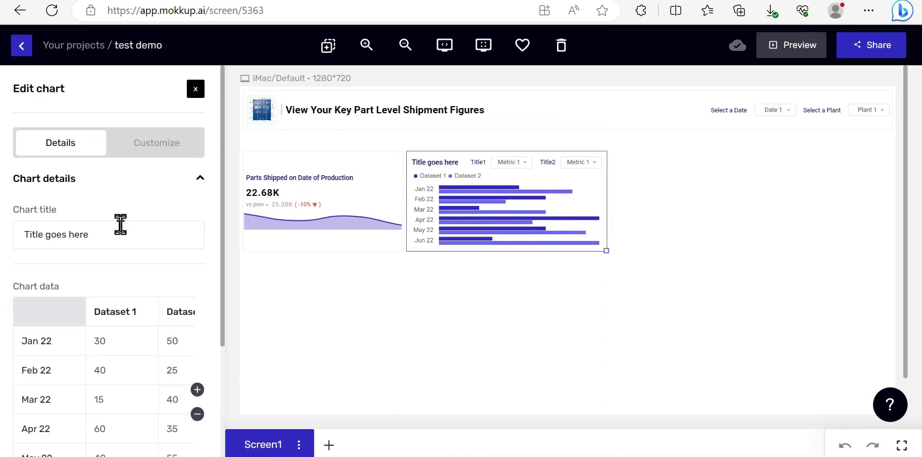
click(144, 142)
scroll(123, 293, down, 4)
scroll(123, 293, up, 5)
click(60, 142)
drag(108, 234, 10, 243)
key(BackSpace)
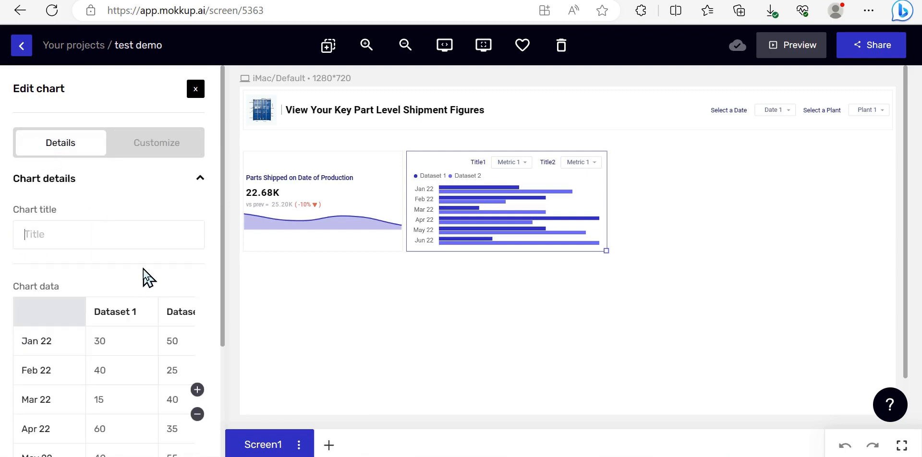
text(Inbound )
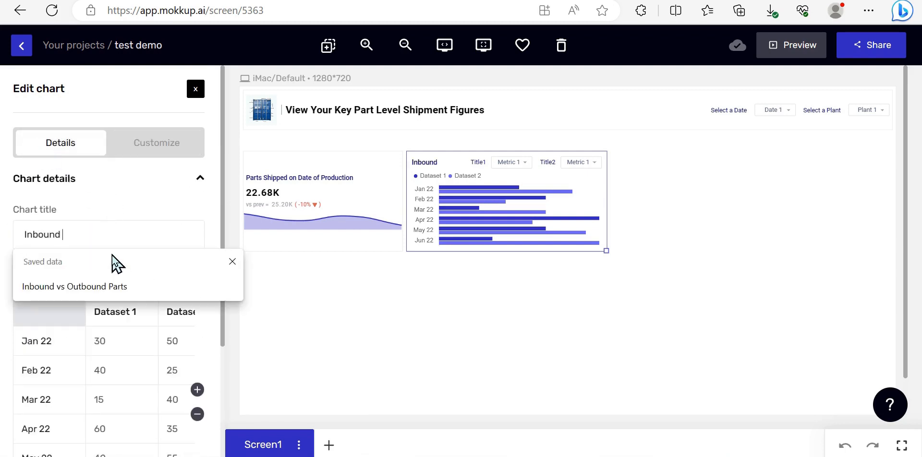
text(vs Outbound Part)
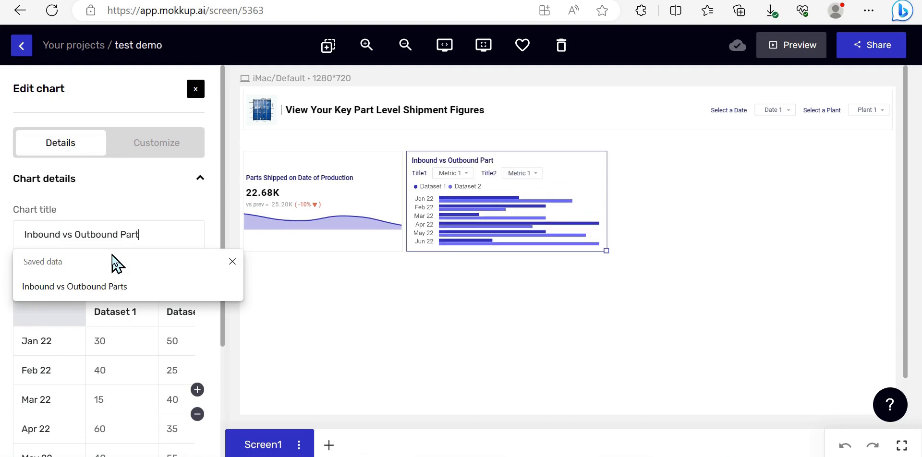
text(s)
key(Return)
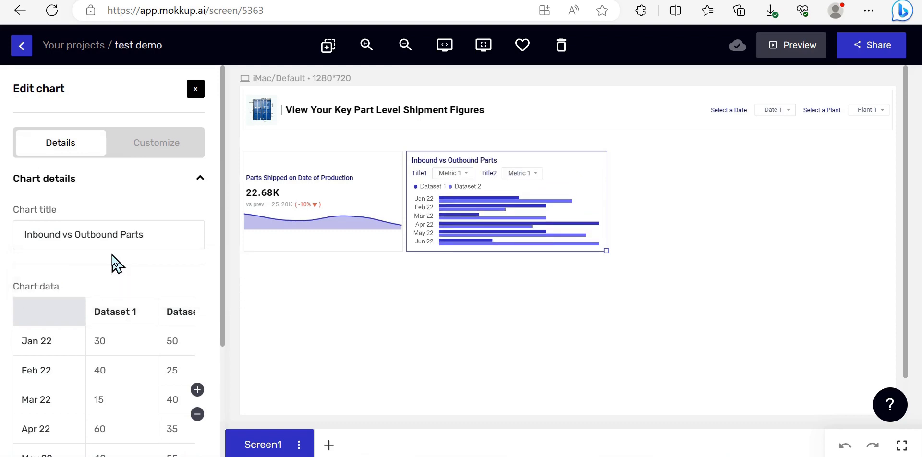
scroll(139, 276, down, 5)
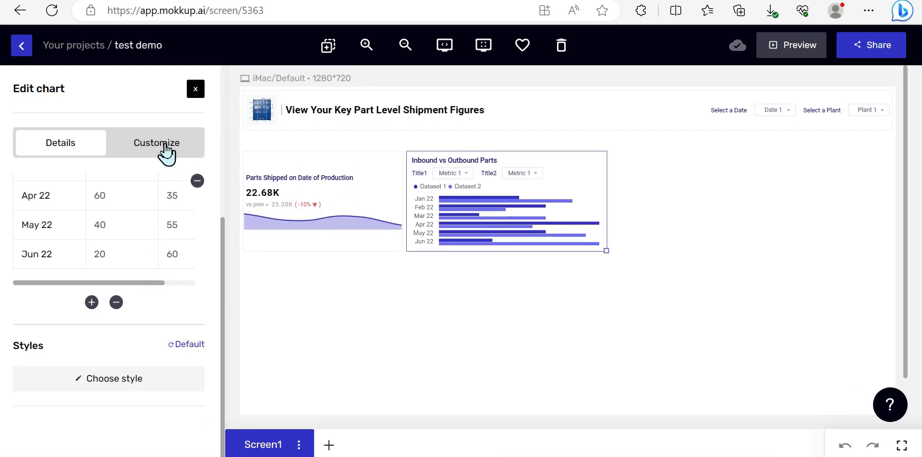
Turn off the bar chart's metric dropdowns in its Customize settings
click(156, 143)
click(194, 249)
click(194, 283)
scroll(123, 286, up, 5)
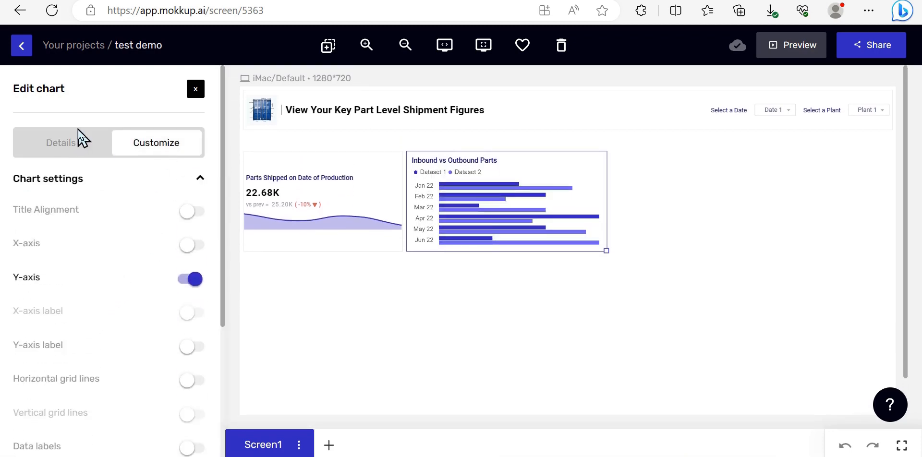
click(60, 143)
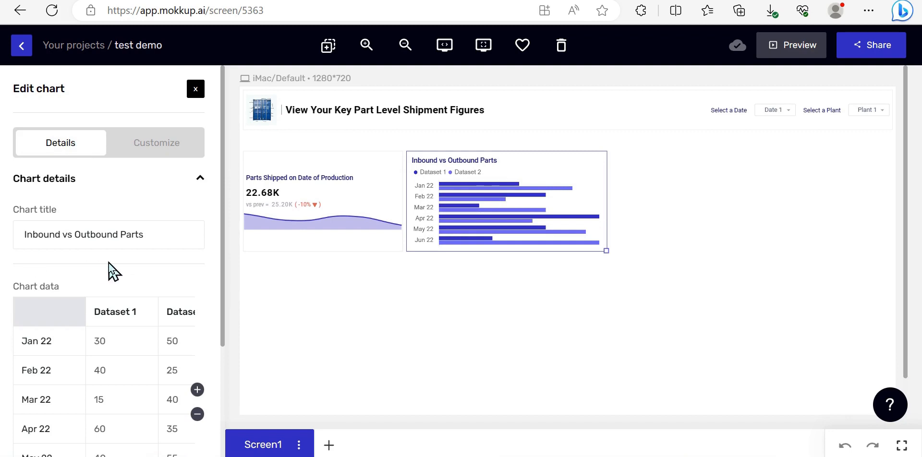
scroll(108, 263, down, 3)
Rename the series Inbound and Outbound and the rows Containers, Packaging, Engines and Cables
click(130, 218)
text(Inbound)
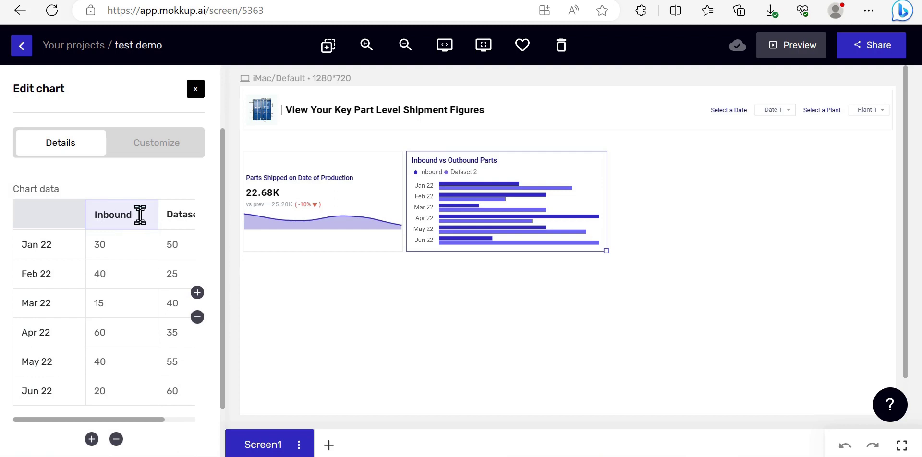
double_click(182, 214)
text(Outb2)
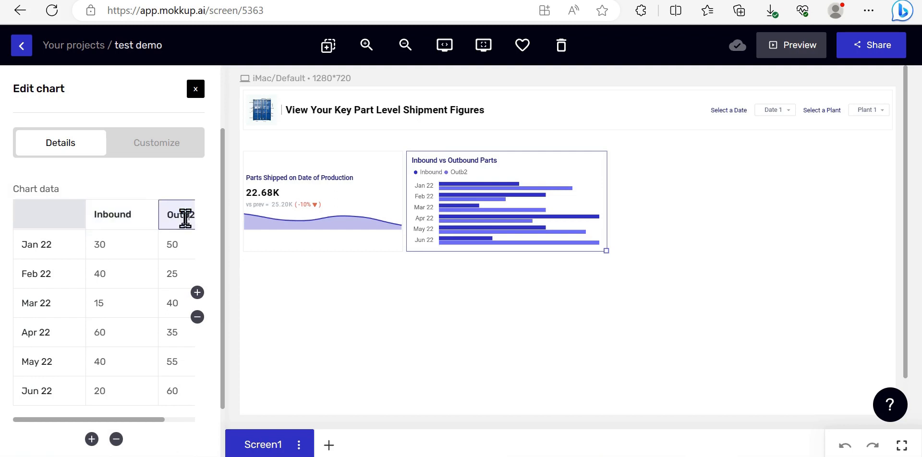
text(ound)
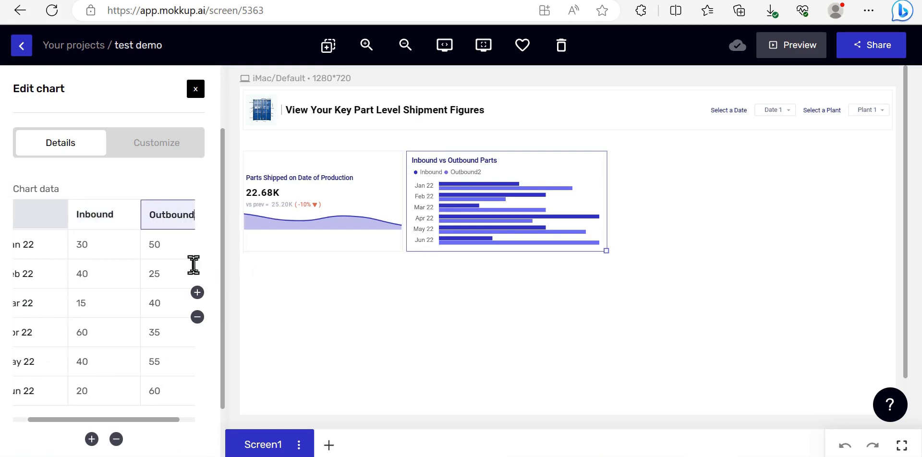
scroll(187, 260, right, 1)
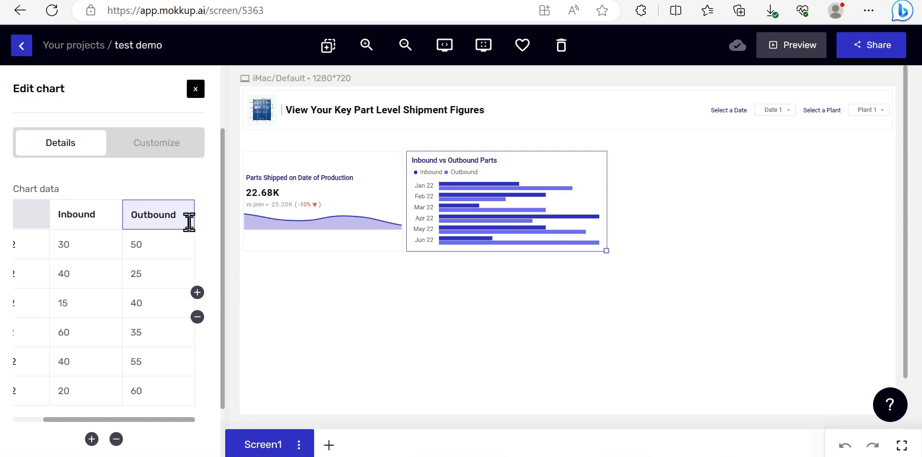
key(Return)
scroll(144, 246, left, 1)
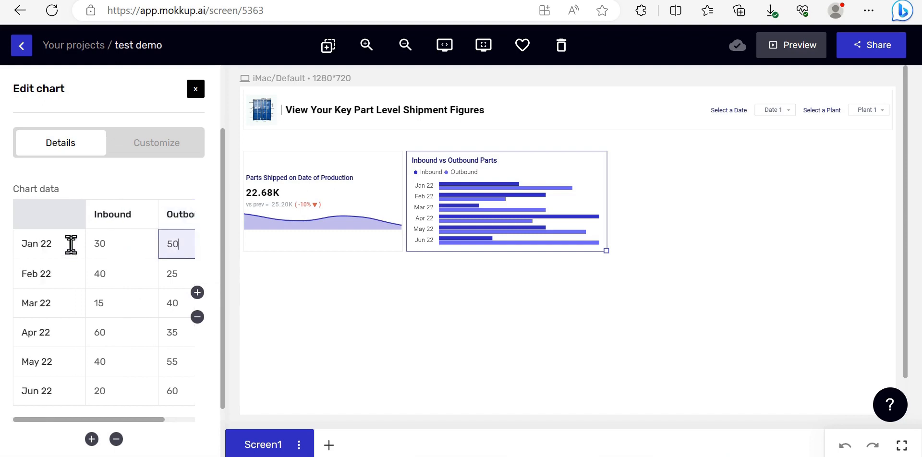
drag(71, 244, 19, 244)
text(Containers)
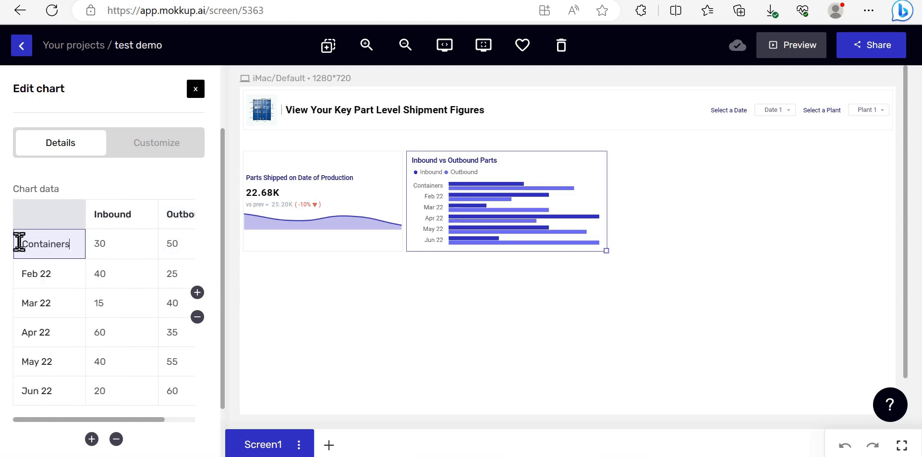
key(Return)
text(Packaging)
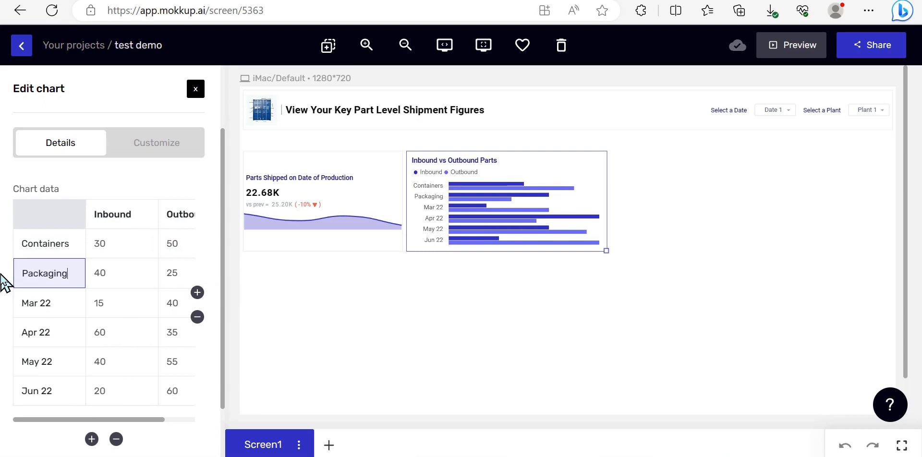
drag(72, 304, 14, 301)
text(Engines)
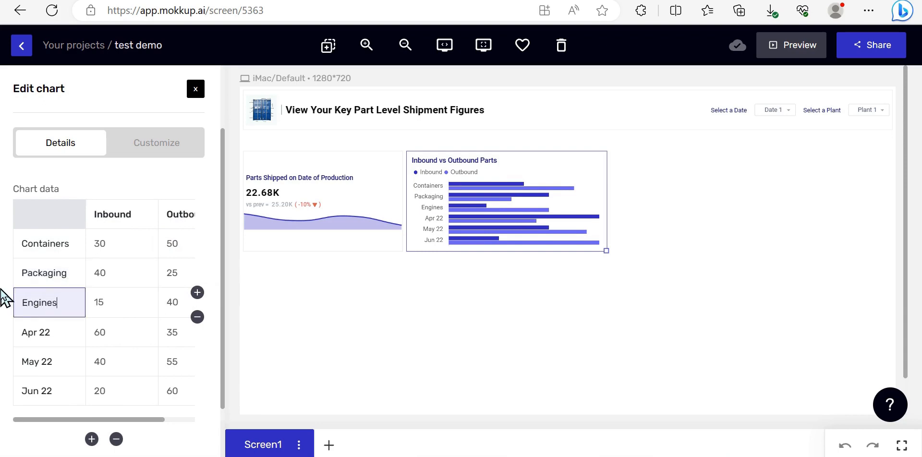
text(Cables)
key(Return)
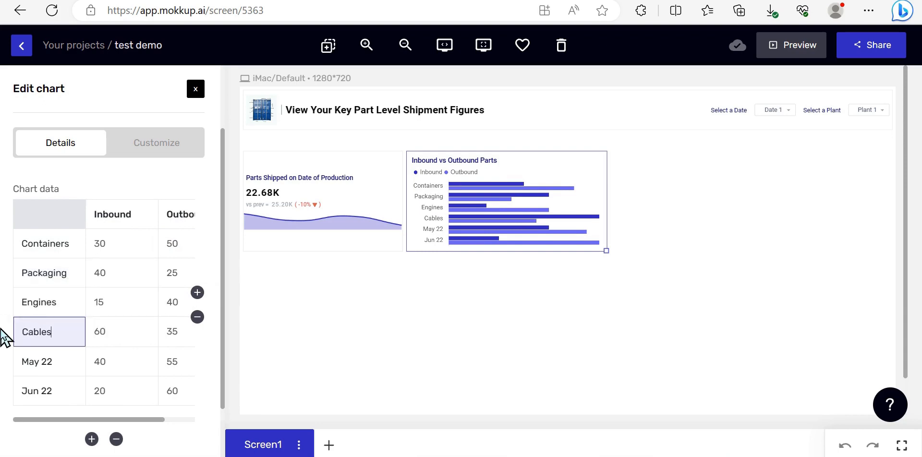
Delete the May and Jun rows and set Cables to 30 inbound and 60 outbound
click(49, 361)
click(116, 439)
click(49, 361)
click(116, 410)
double_click(121, 331)
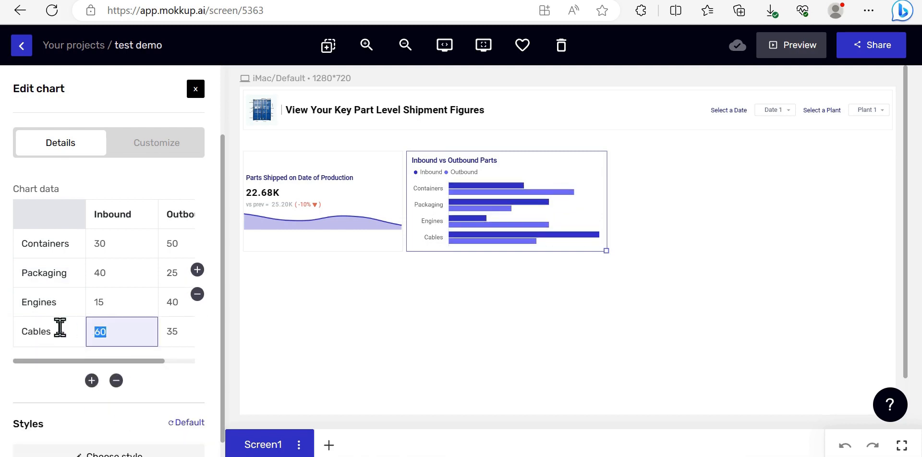
text(30)
double_click(173, 330)
text(60)
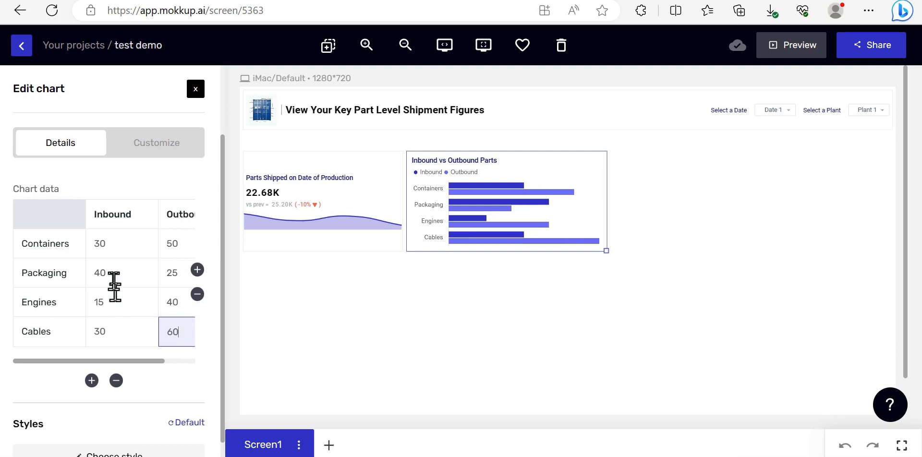
click(322, 344)
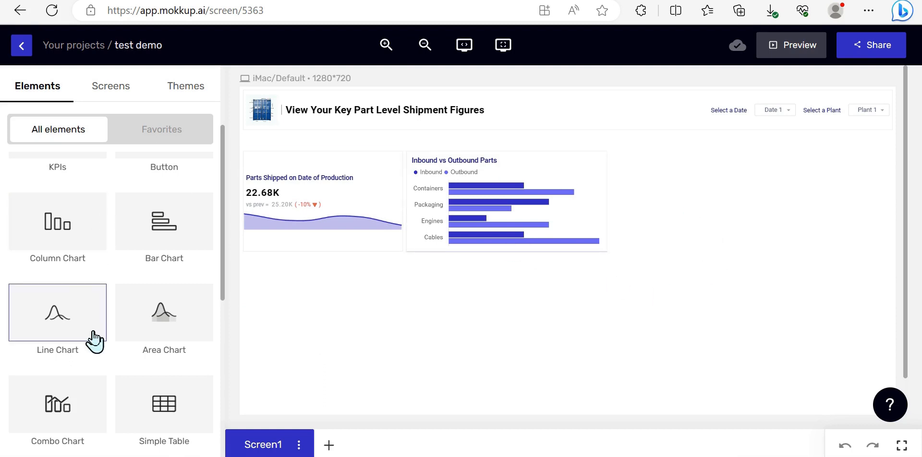
scroll(94, 341, down, 4)
scroll(94, 341, down, 2)
Add a Geomap element and apply the bubble map style
click(152, 246)
click(561, 228)
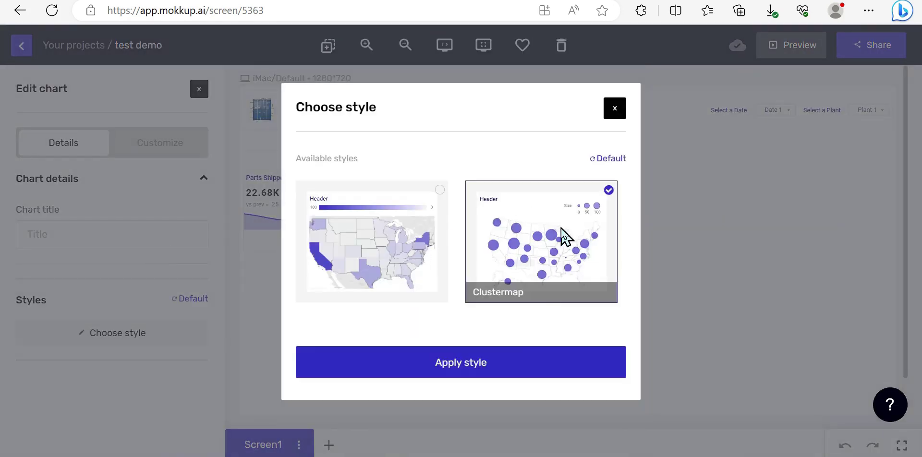
click(522, 363)
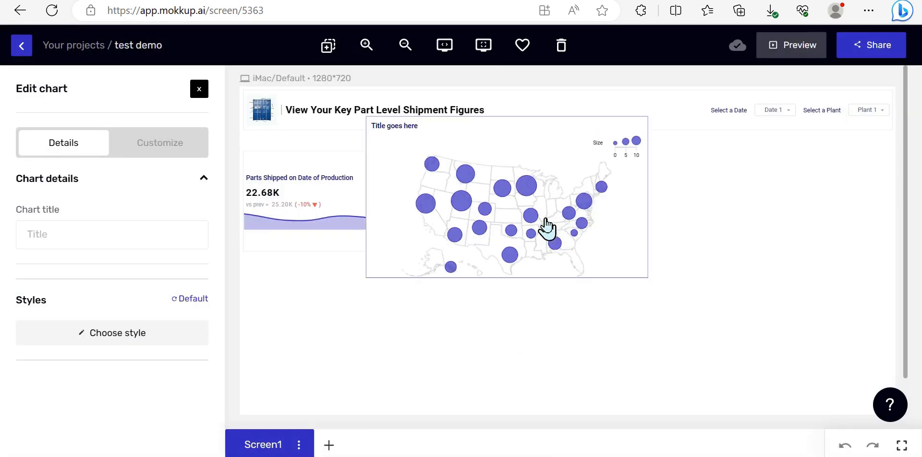
Place the map filling the right column and title it 'Qty of Parts Held by Outbound Location'
drag(558, 241, 788, 271)
mouse_move(891, 332)
mouse_down()
mouse_move(817, 393)
mouse_move(892, 408)
mouse_up()
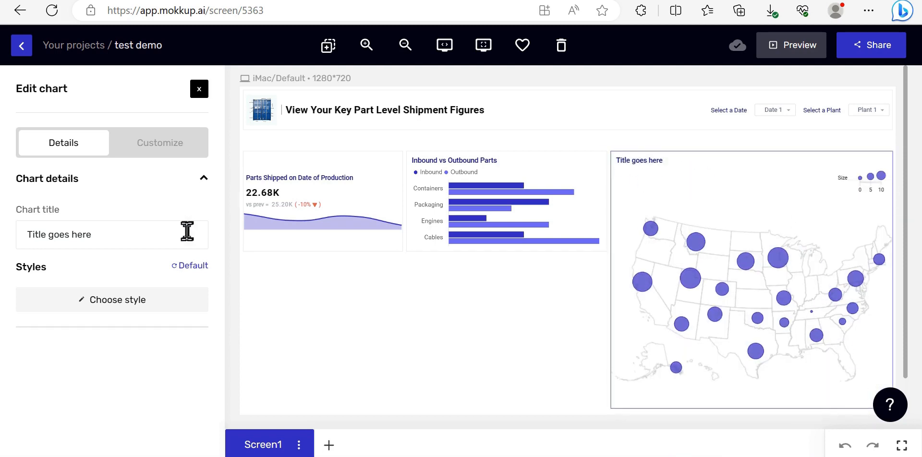
drag(140, 238, 5, 253)
text(Qty of Parts Held by Outbound L)
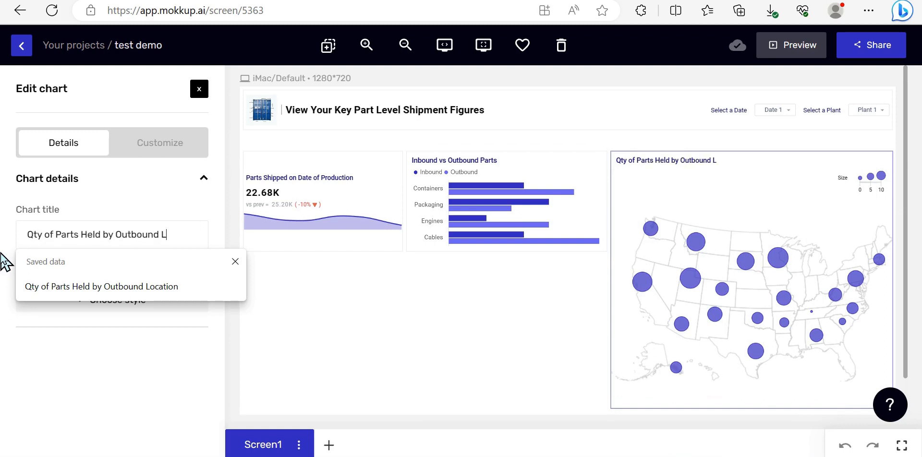
text(ocation)
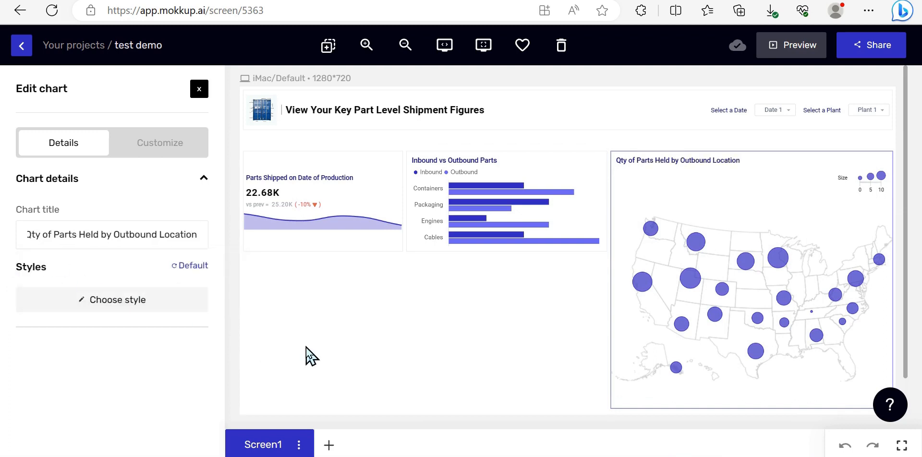
Turn on toggle Buttons for the map in its Customize settings
click(306, 347)
click(713, 163)
click(182, 143)
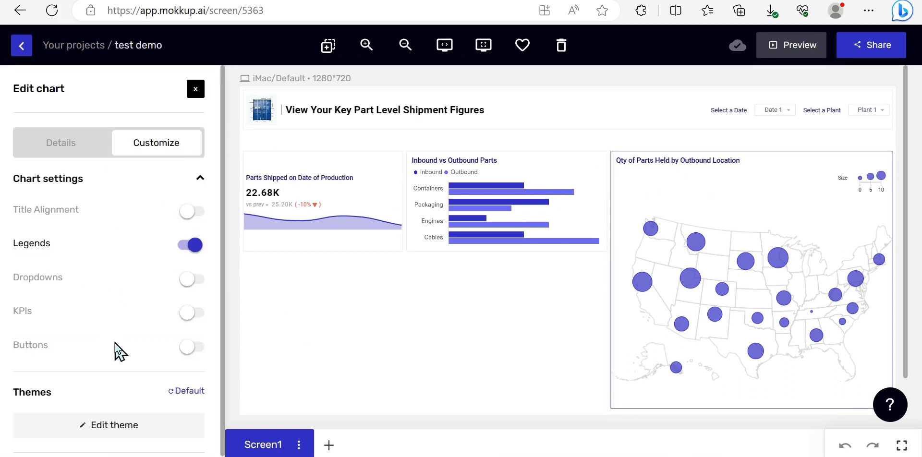
click(188, 348)
Name the buttons Outbound and Inbound and enable Title Alignment to their right
drag(86, 345, 3, 355)
text(Outbound)
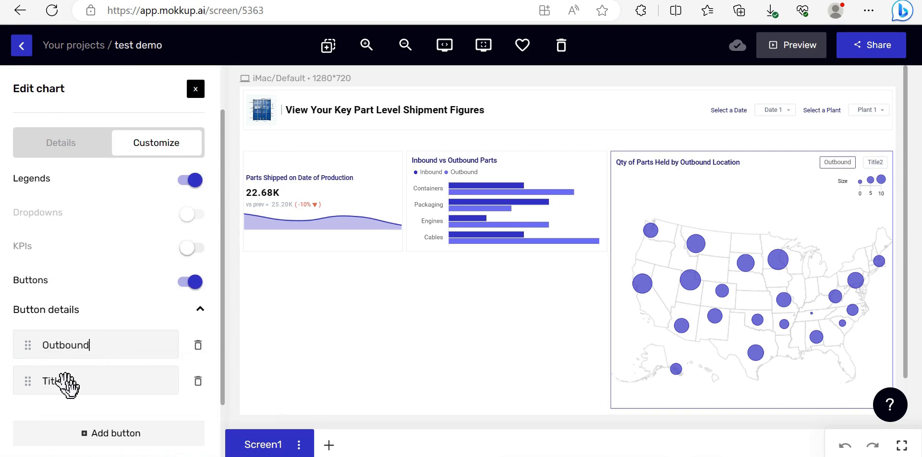
drag(72, 383, 6, 390)
text(Inbound)
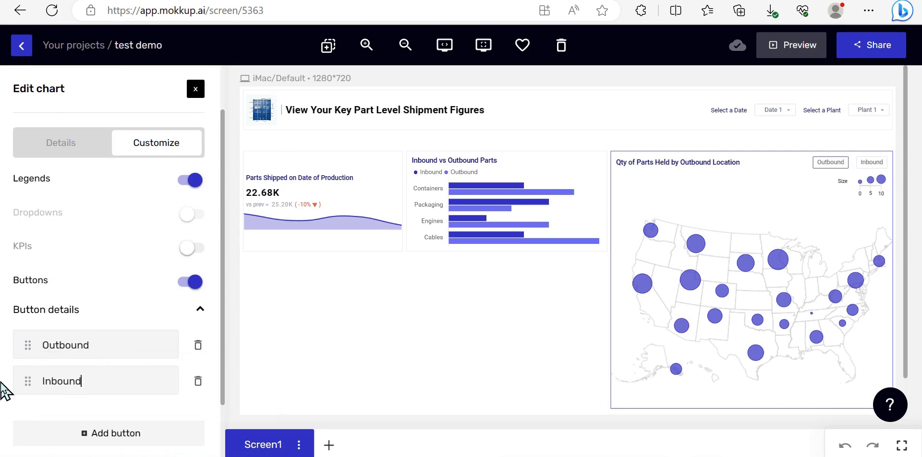
scroll(112, 331, down, 3)
scroll(119, 318, up, 1)
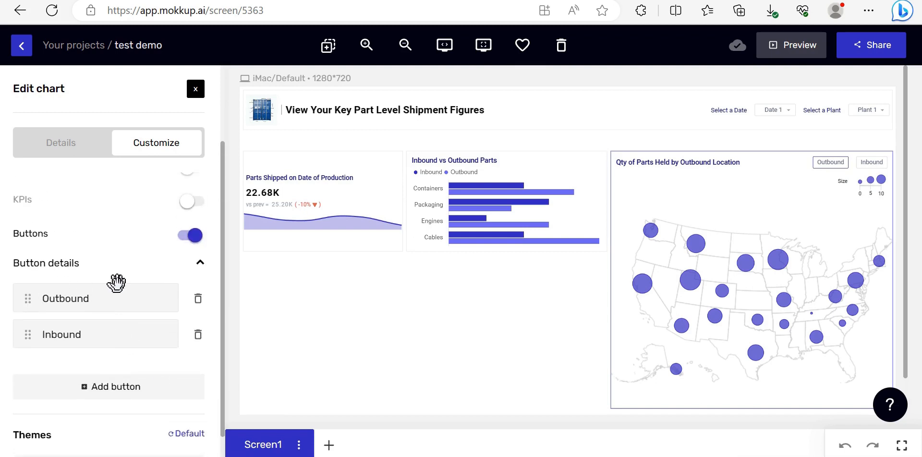
scroll(116, 289, up, 3)
click(188, 212)
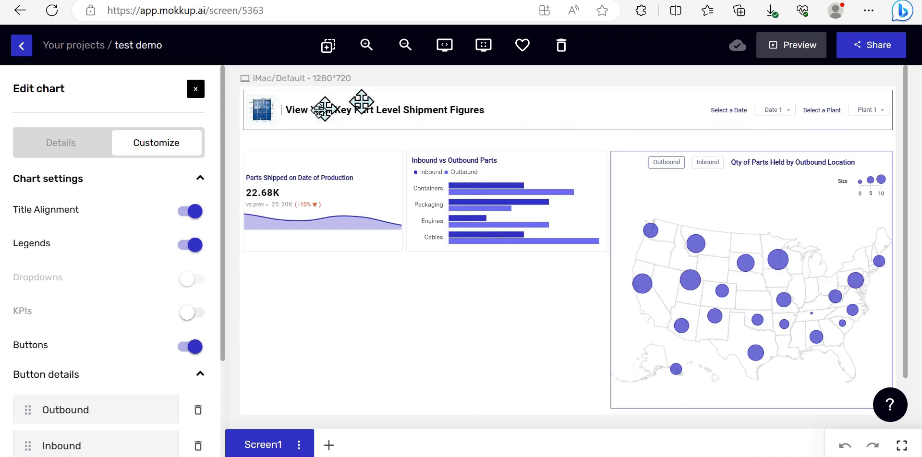
Add a Text box element positioned below the KPI card
click(450, 335)
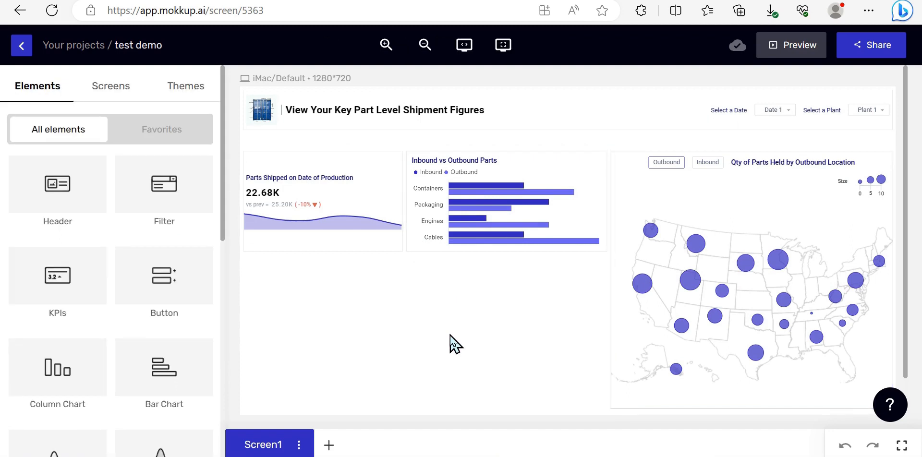
scroll(123, 332, down, 4)
scroll(123, 332, down, 4)
scroll(122, 375, down, 4)
scroll(125, 409, up, 1)
scroll(125, 409, down, 1)
click(58, 432)
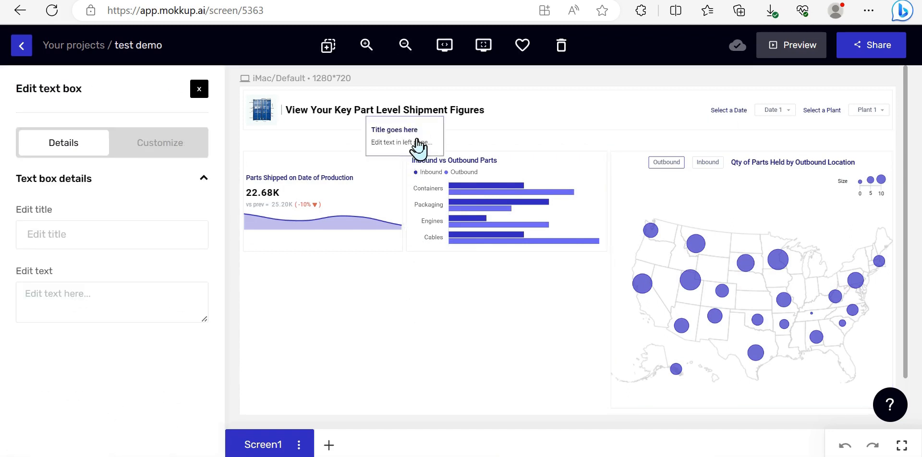
drag(412, 155, 296, 298)
click(284, 285)
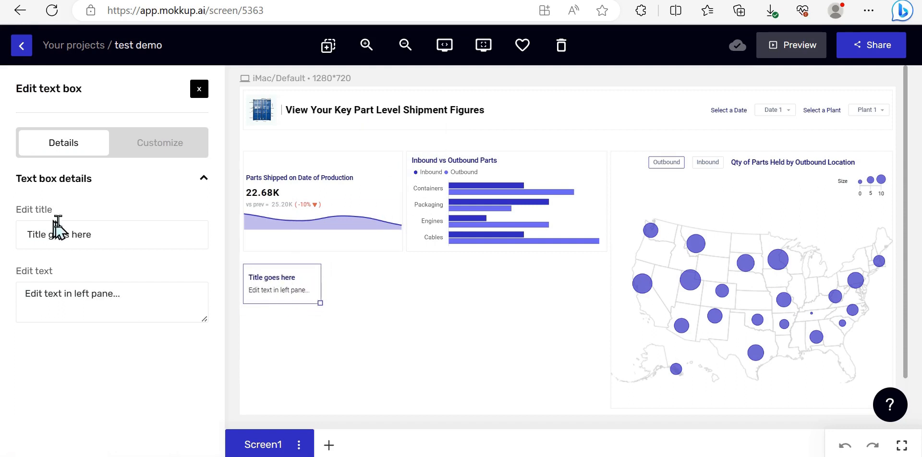
Clear its title, enter 'Track Your Latest Outbound Shipments:' on one line and set Text Weight to Bold
drag(101, 235, 4, 246)
key(BackSpace)
drag(136, 295, 6, 303)
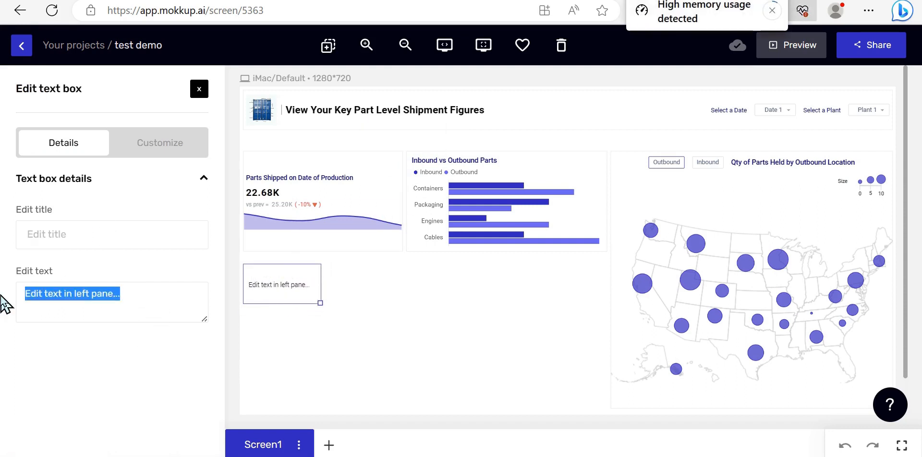
text(Track Your Late)
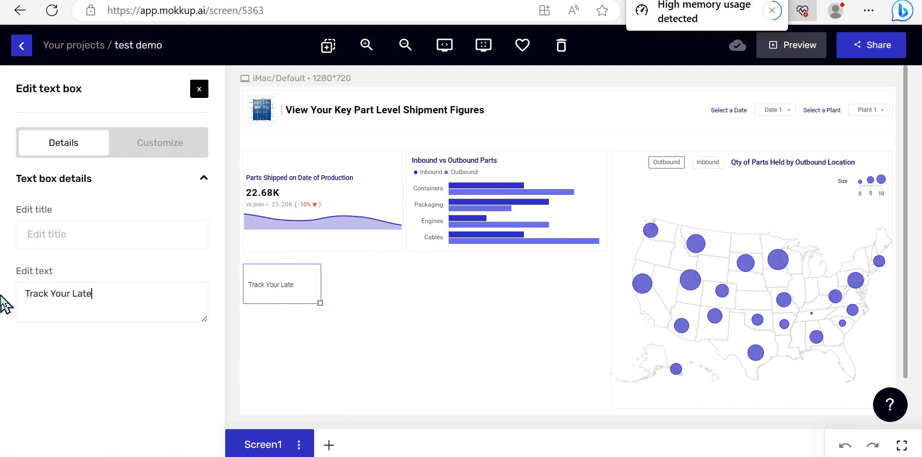
text(st Outbound Shipments)
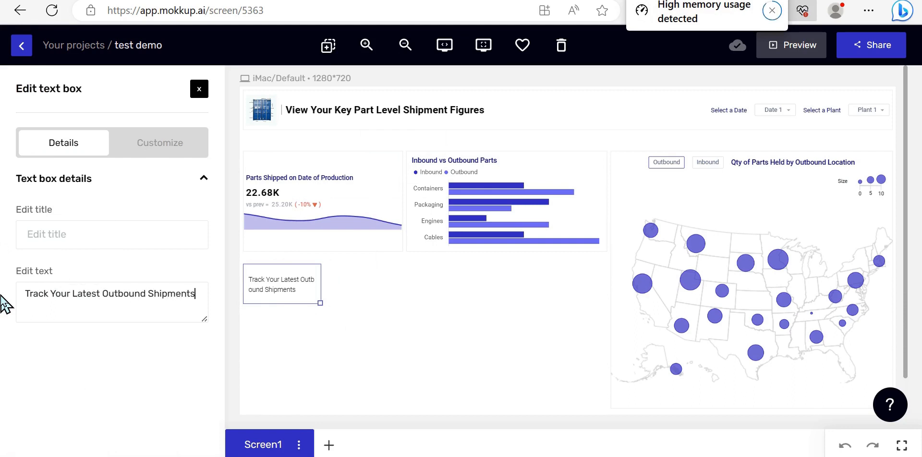
text(:)
drag(322, 302, 396, 283)
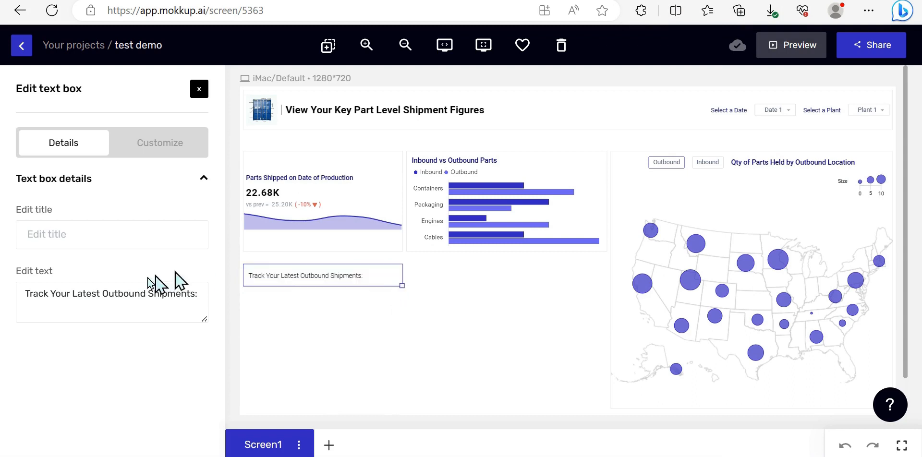
click(166, 143)
scroll(114, 332, down, 3)
click(183, 381)
Add a Simple Table beneath the shipments label, widened and enlarged to fit
click(419, 324)
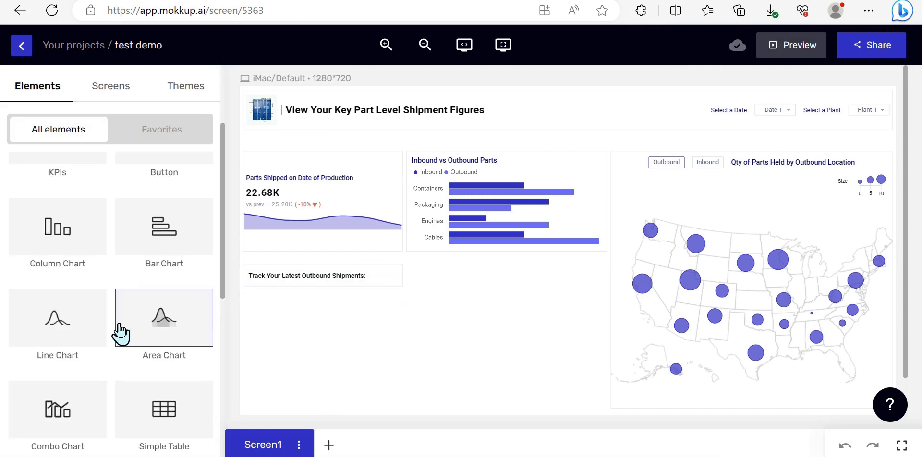
scroll(121, 332, down, 3)
click(163, 177)
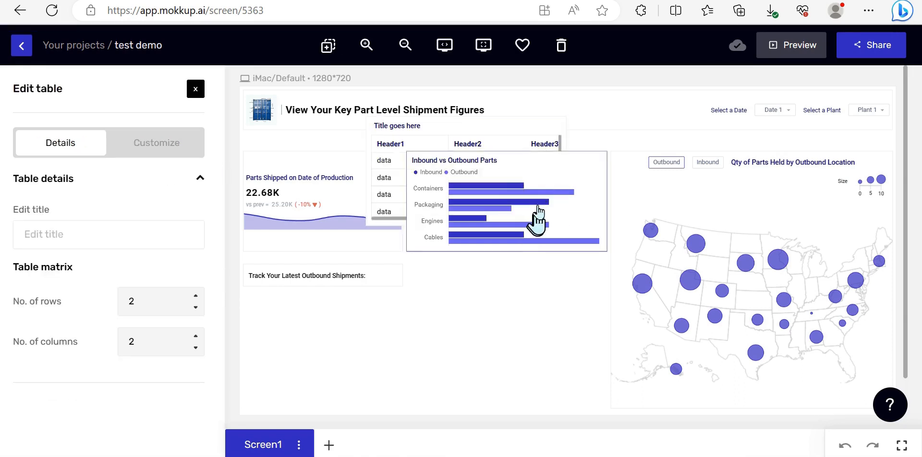
drag(533, 130, 407, 303)
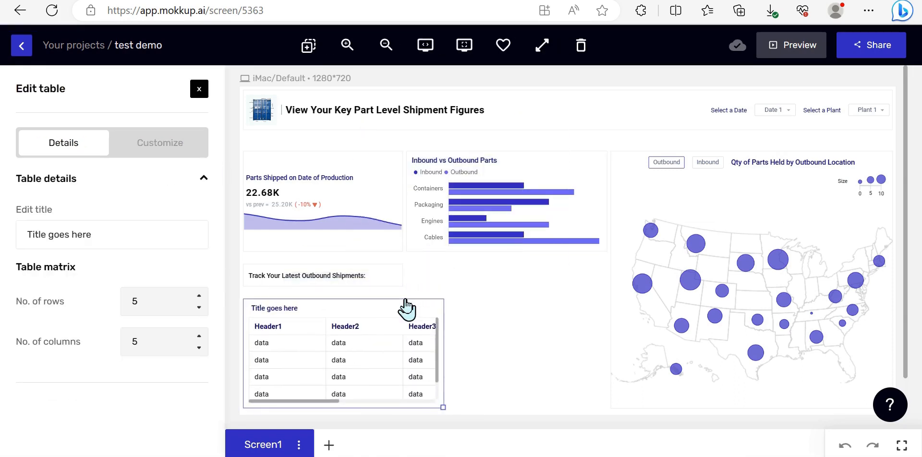
drag(442, 409, 556, 411)
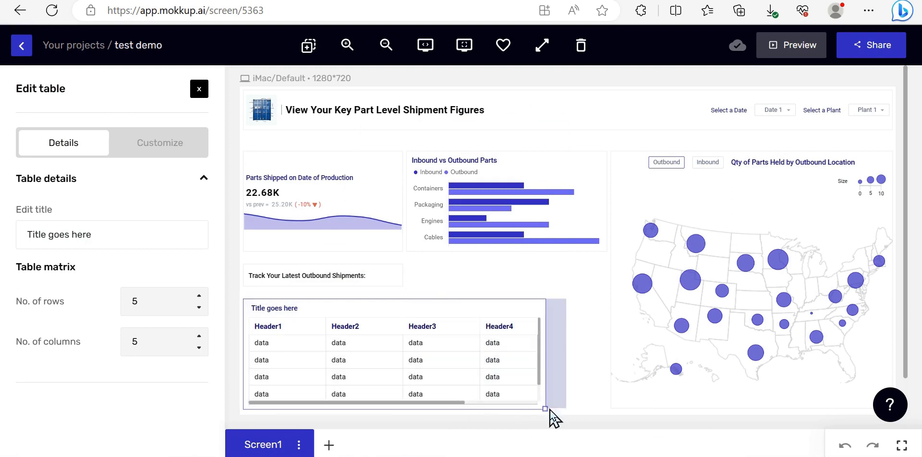
click(561, 421)
drag(557, 411, 576, 440)
drag(497, 309, 497, 300)
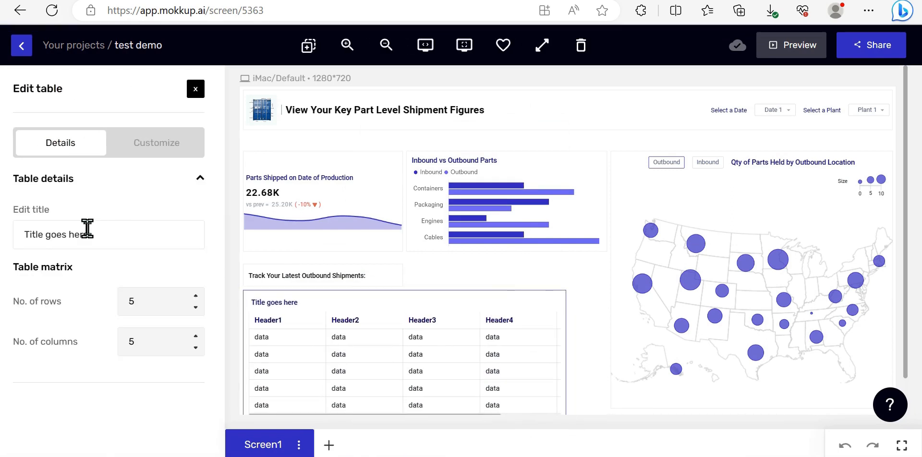
Set the table to 3 rows and 3 columns in Edit table
click(195, 307)
click(195, 348)
click(195, 347)
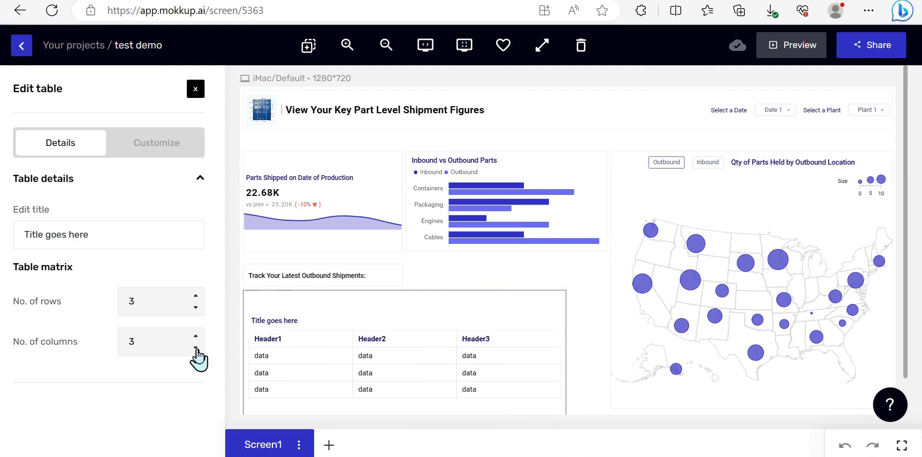
click(598, 341)
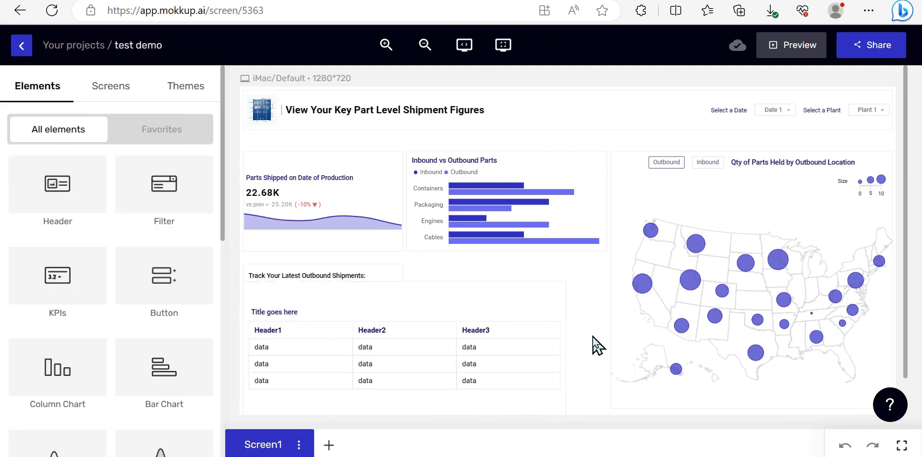
click(483, 327)
Shorten and reposition the table and clear its title
drag(565, 417, 565, 399)
click(533, 275)
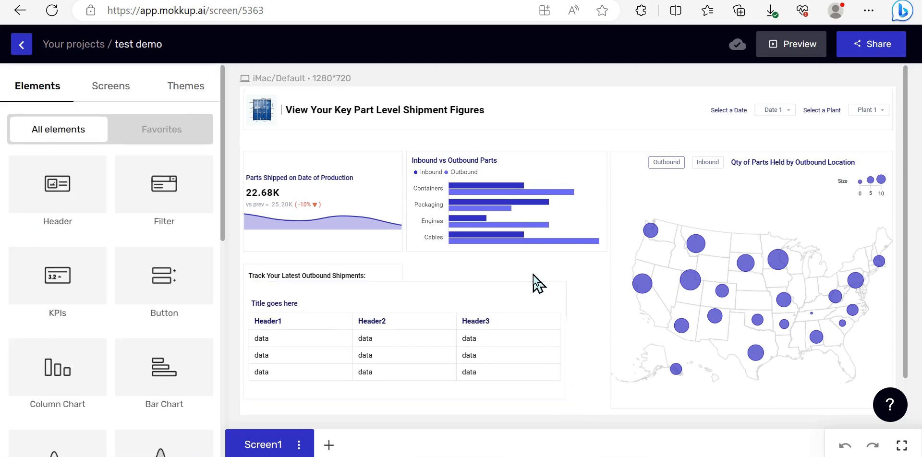
drag(449, 293, 449, 303)
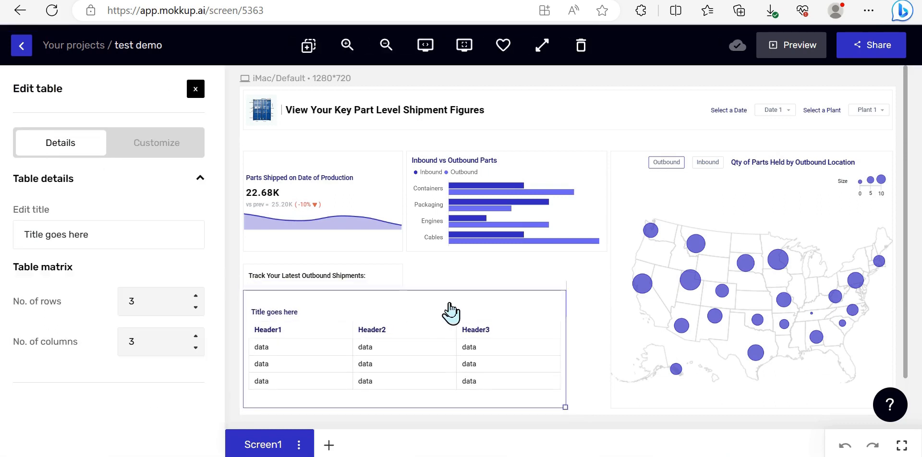
triple_click(116, 234)
key(BackSpace)
click(587, 332)
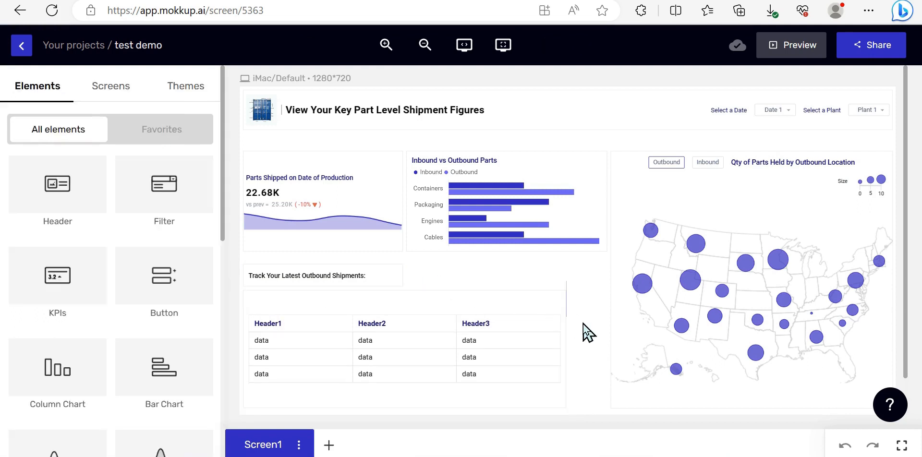
click(420, 303)
Set headers Shipment ID and Shipping on Time Status with IDs OS12364, OS25764, OS79236
click(157, 143)
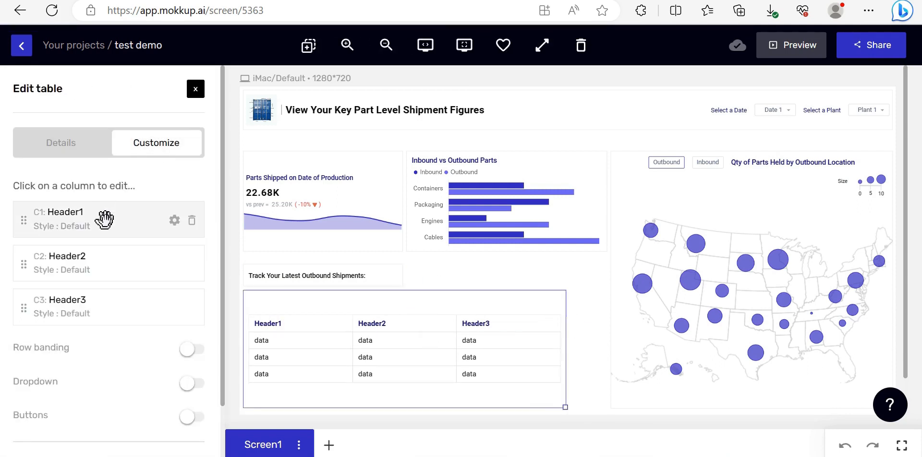
click(288, 325)
text(Shipment ID)
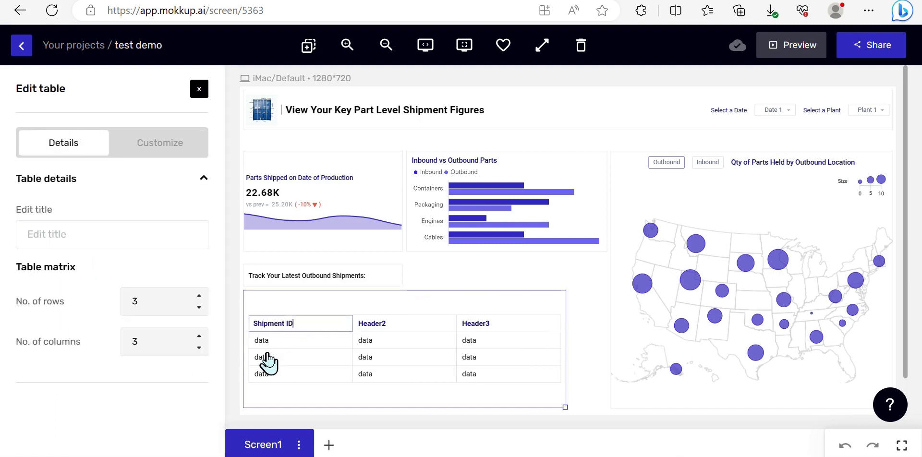
click(285, 345)
text(OS1236)
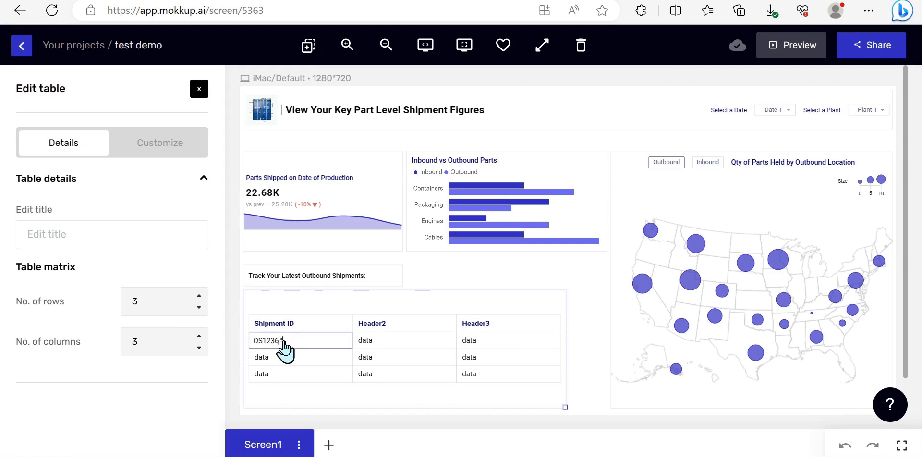
text(4)
click(281, 358)
text(OS257)
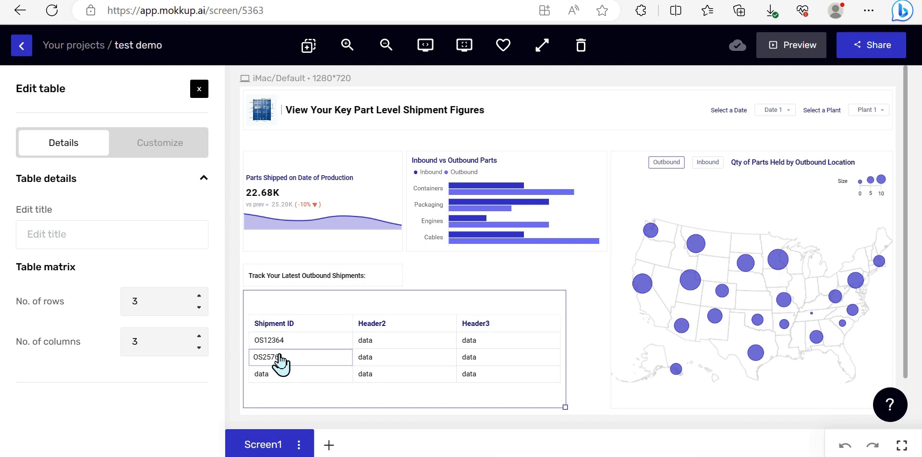
text(4)
click(281, 376)
text(OS7923)
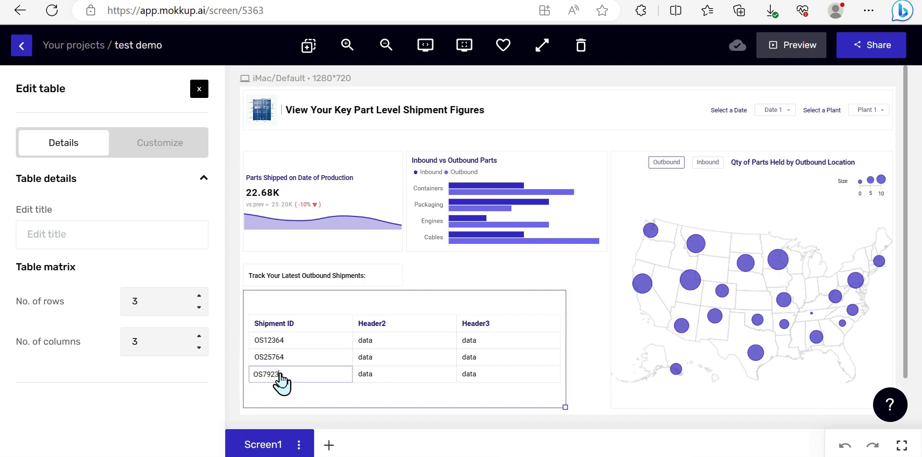
text(6)
click(399, 328)
text(Shipping on Time Status)
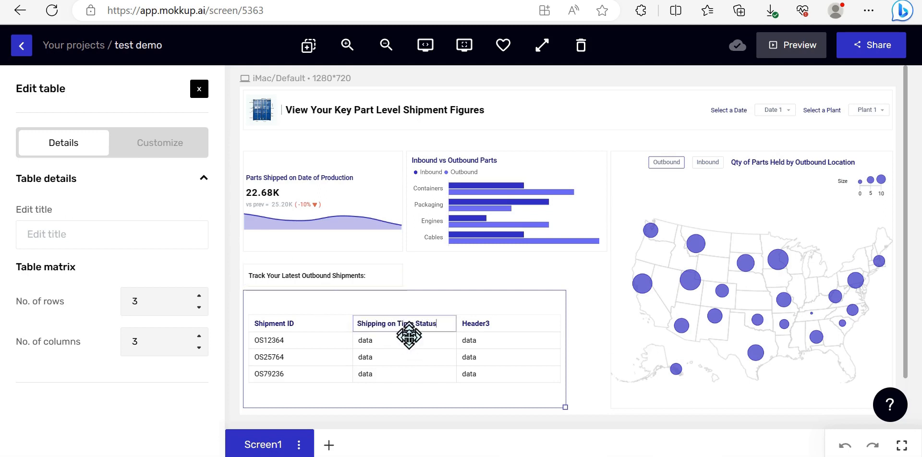
Change column C2's style to Additional Highlight and save it
click(186, 142)
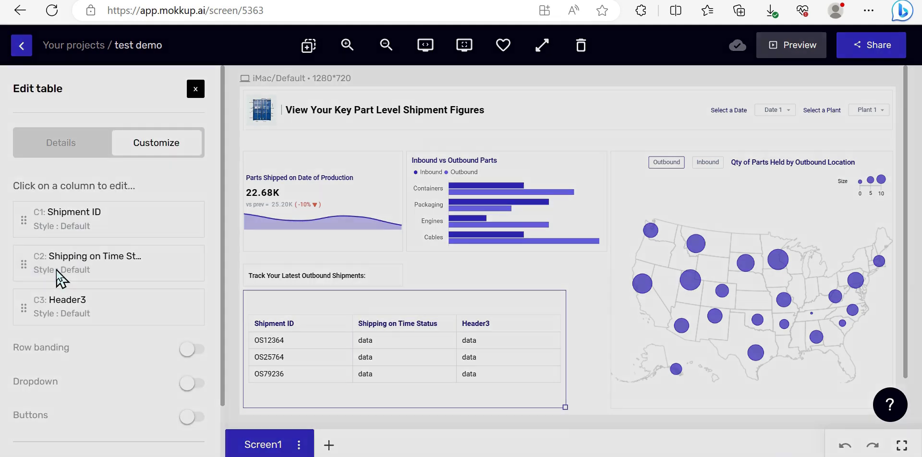
click(43, 267)
scroll(376, 239, down, 2)
scroll(480, 253, down, 3)
click(517, 240)
click(513, 372)
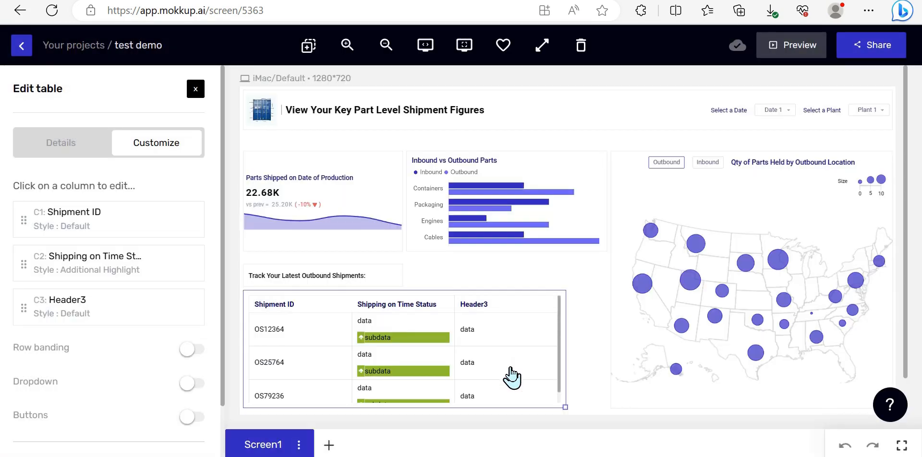
Enter On Time in all three Shipping on Time Status cells
double_click(382, 329)
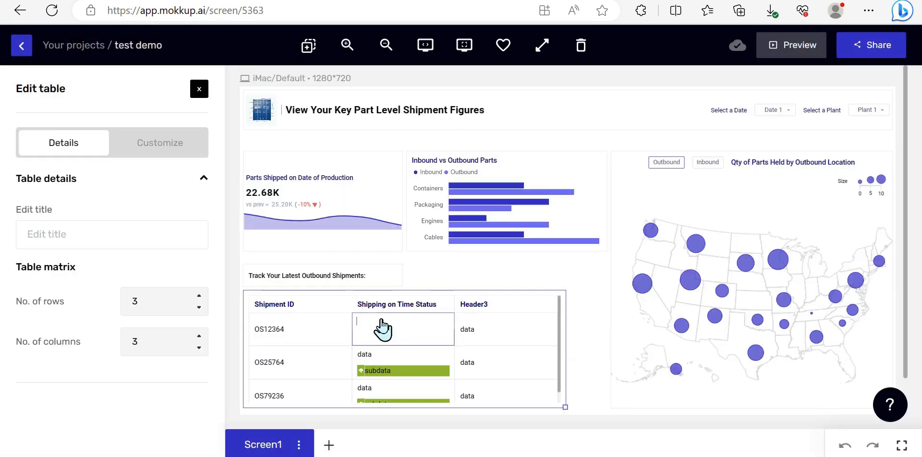
text(On Time)
click(379, 357)
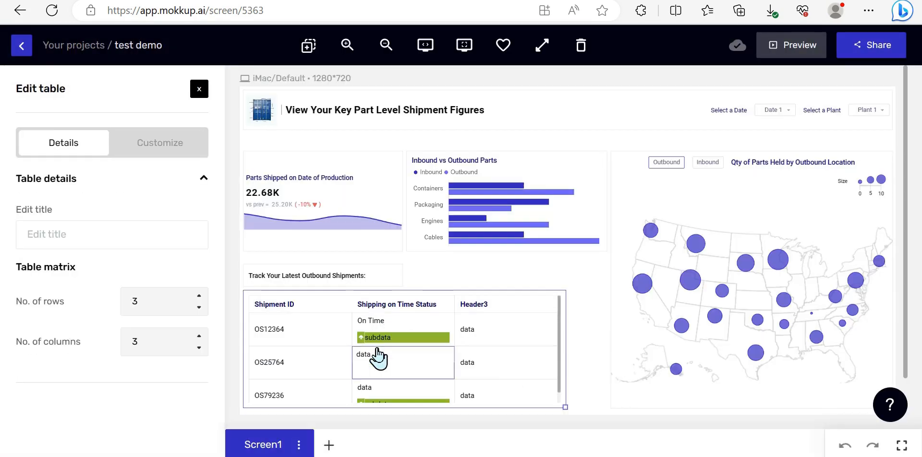
text(On Ti)
click(387, 395)
text(me)
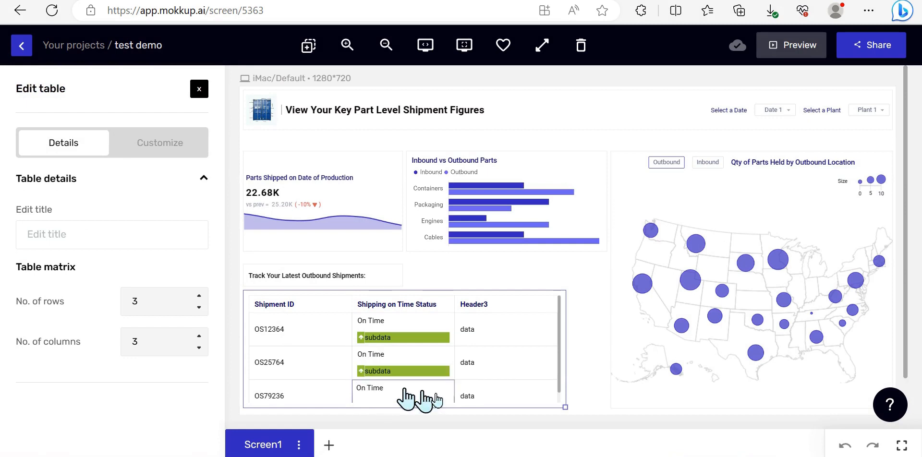
Make the table slightly taller and move it and its label up
drag(565, 406, 565, 413)
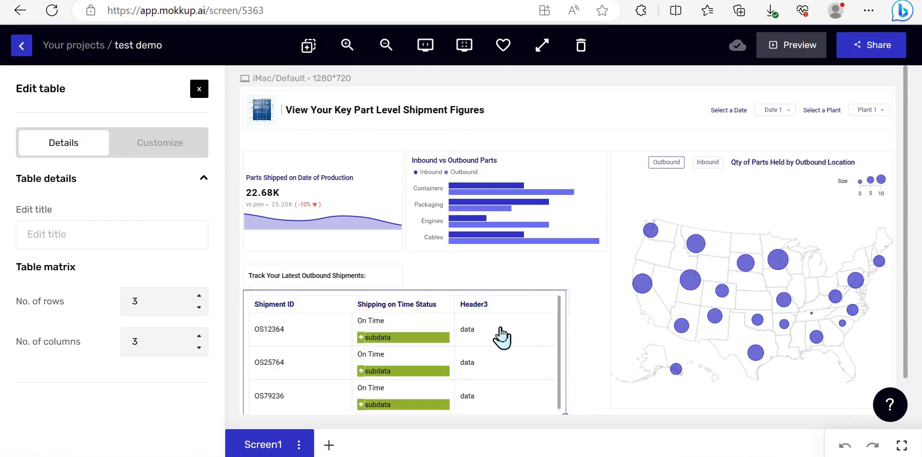
mouse_move(446, 302)
mouse_down()
mouse_move(450, 260)
mouse_move(428, 296)
mouse_up()
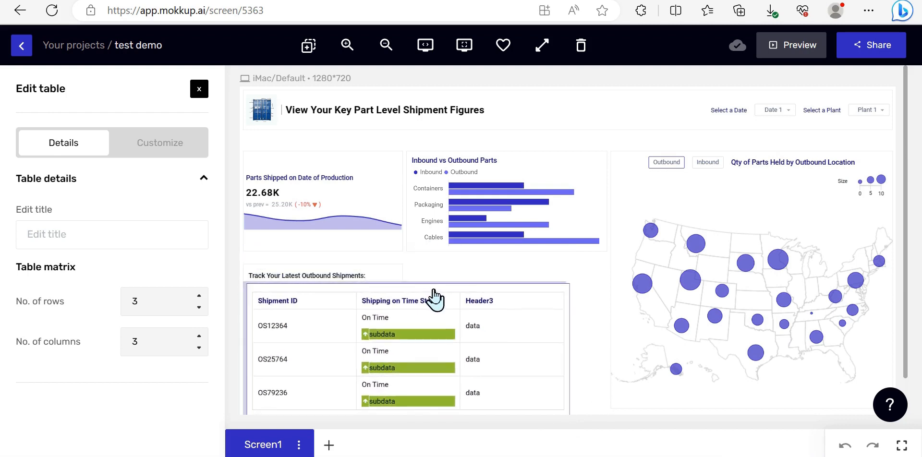
click(390, 277)
drag(380, 274, 380, 266)
click(514, 312)
Replace subdata in all three status badges with 'Will meet scheduled ETA'
click(589, 307)
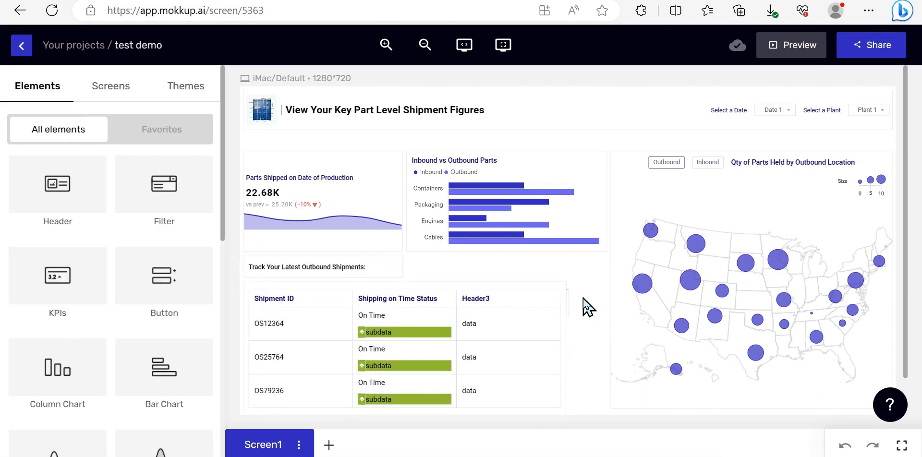
click(399, 335)
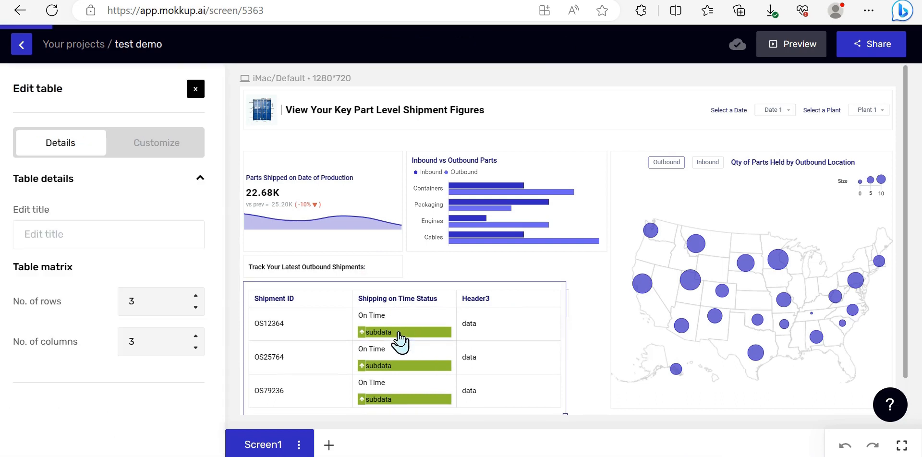
double_click(399, 335)
key(BackSpace)
text(Will meet scheduled ETA)
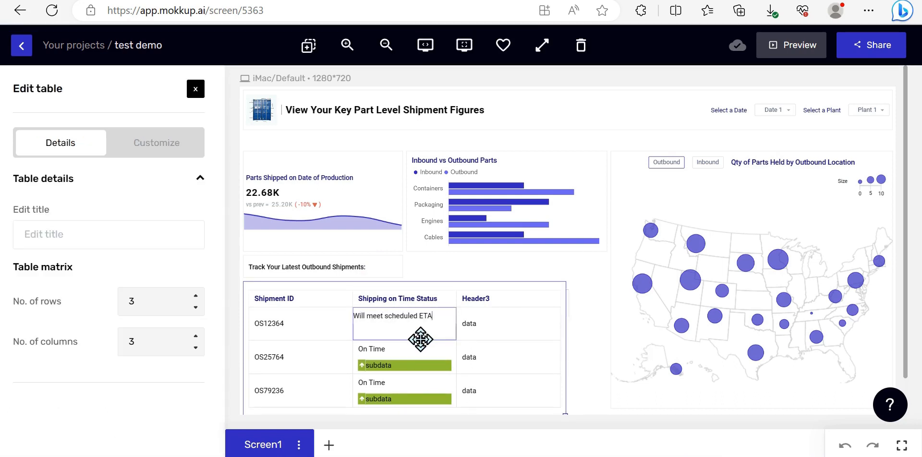
double_click(408, 318)
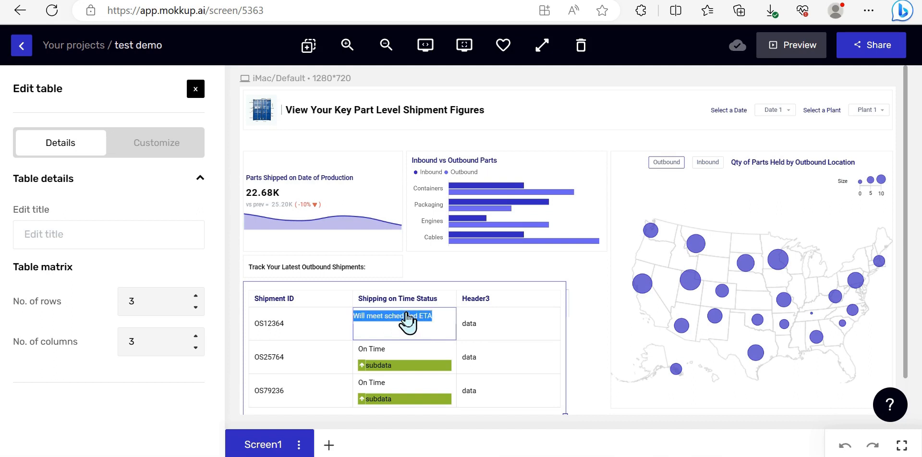
click(576, 364)
click(428, 371)
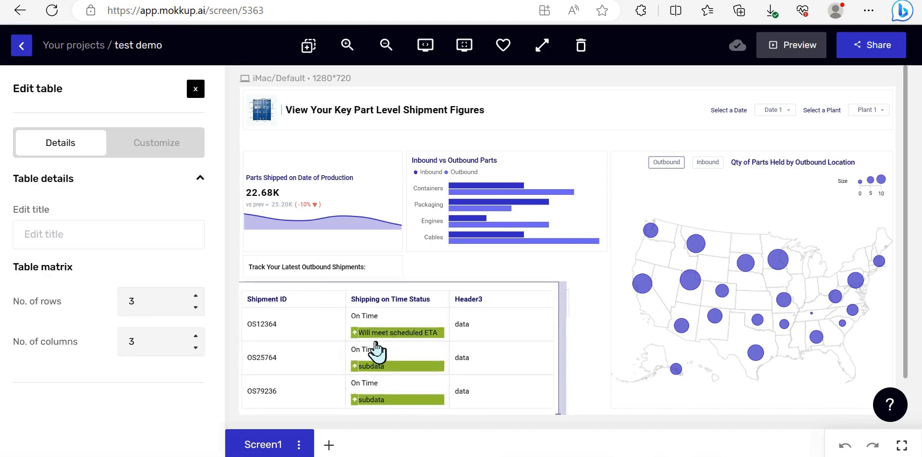
double_click(382, 360)
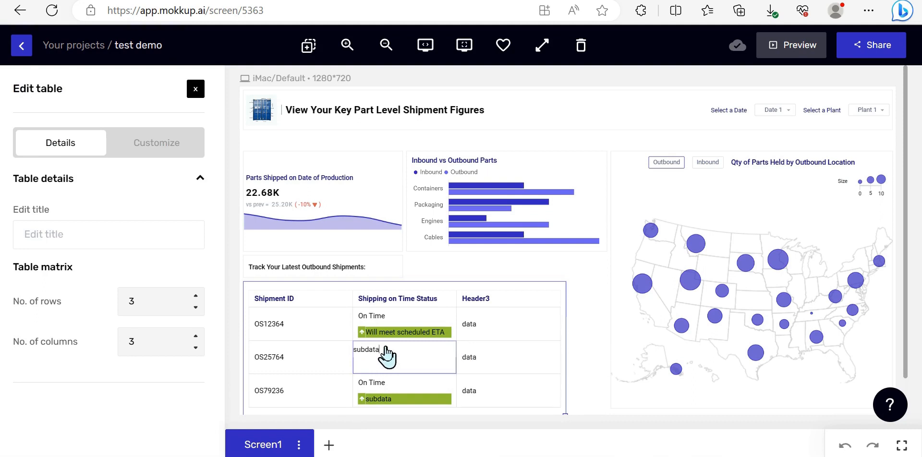
text(Will meet scheduled ETA)
double_click(408, 398)
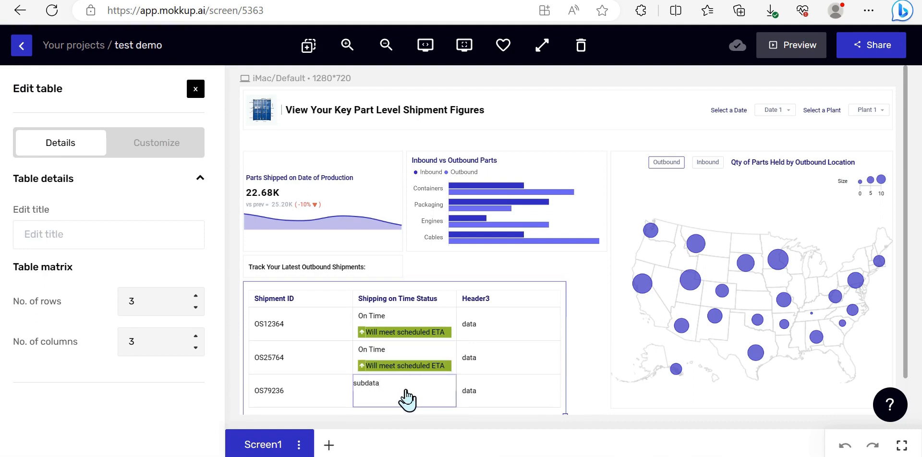
click(601, 356)
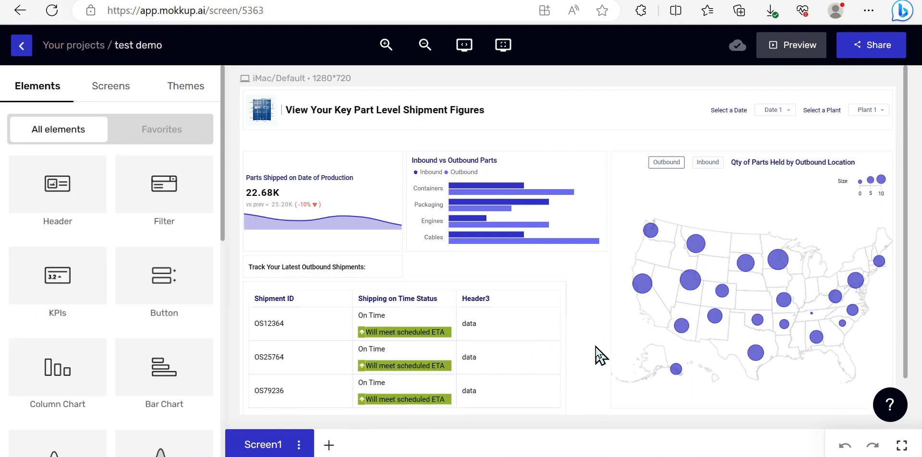
Rename Header3 to Shipping Gateway Status
click(498, 303)
key(BackSpace)
key(BackSpace)
key(BackSpace)
text(Shipping Gateway Status)
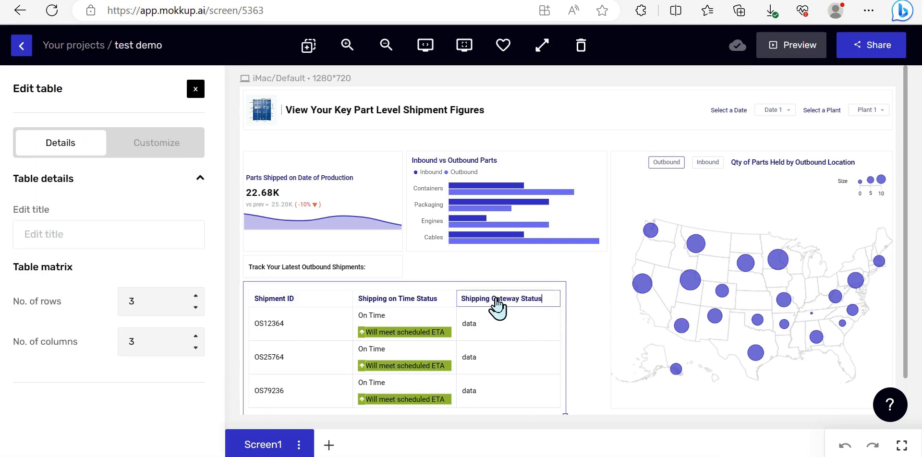
click(598, 314)
click(302, 324)
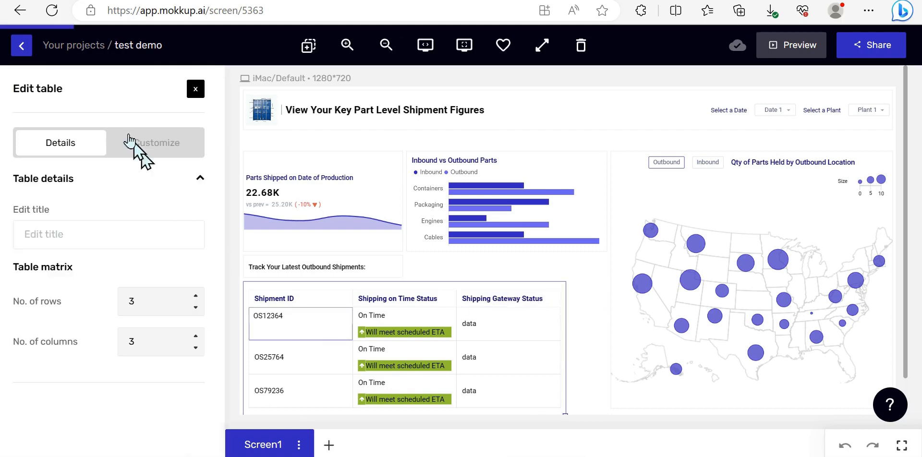
Apply the Delta Status style with dots to the third column
click(155, 142)
click(68, 309)
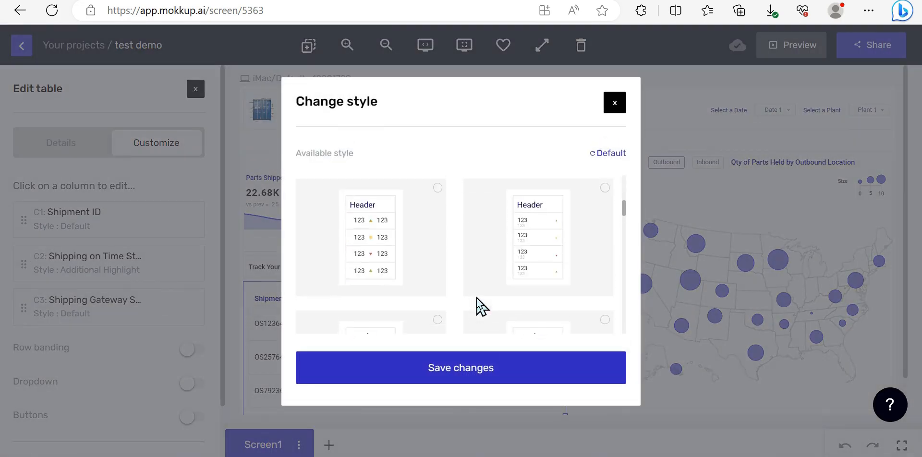
scroll(476, 297, down, 3)
click(483, 268)
click(476, 368)
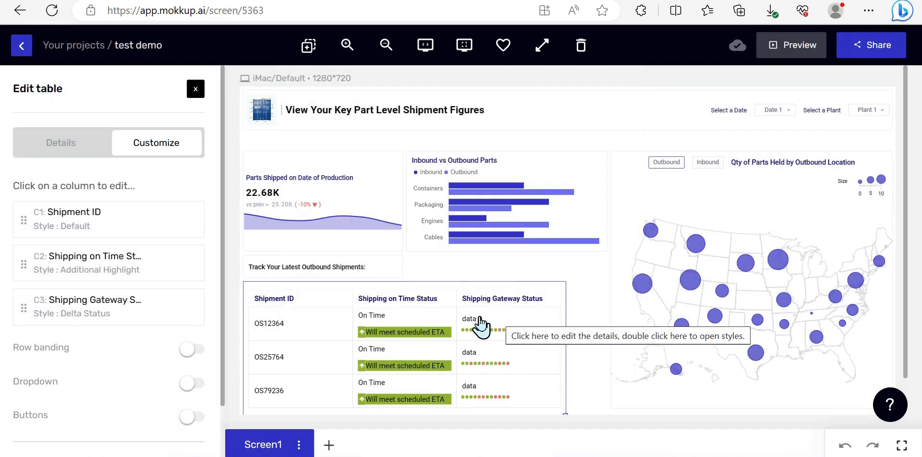
Enter Checkpoint Delay in all three Shipping Gateway Status cells
click(481, 326)
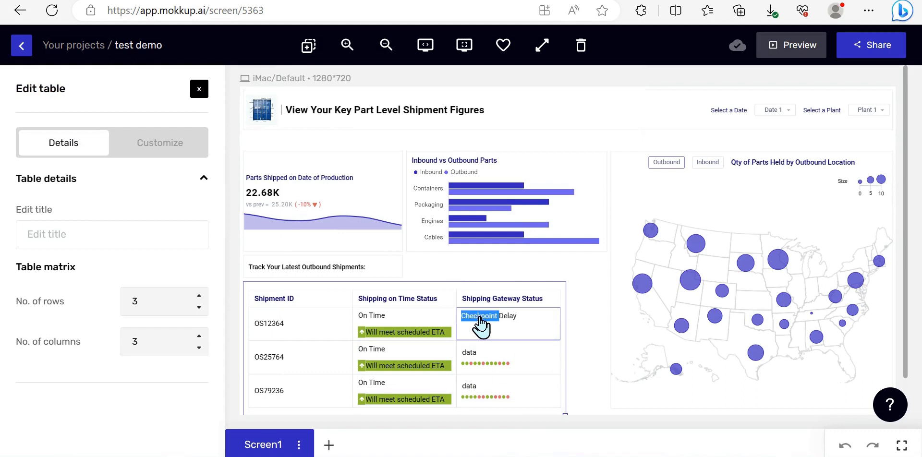
click(580, 335)
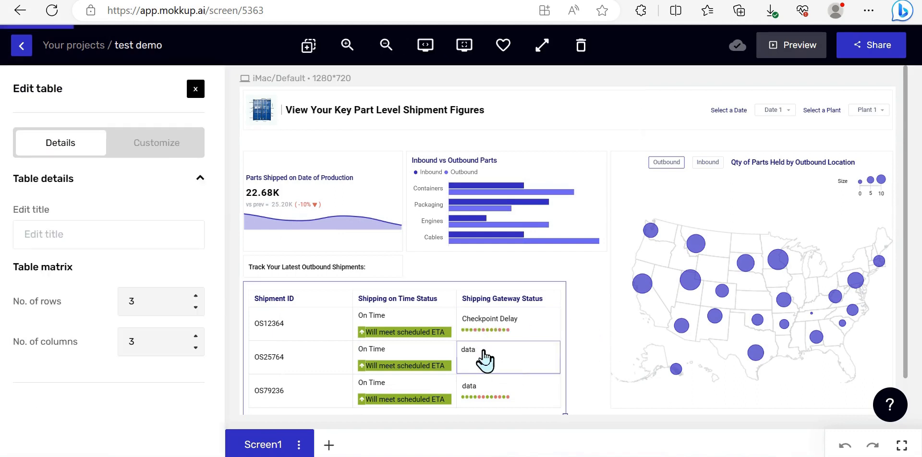
double_click(469, 352)
text(Checkpoint Delay)
click(590, 336)
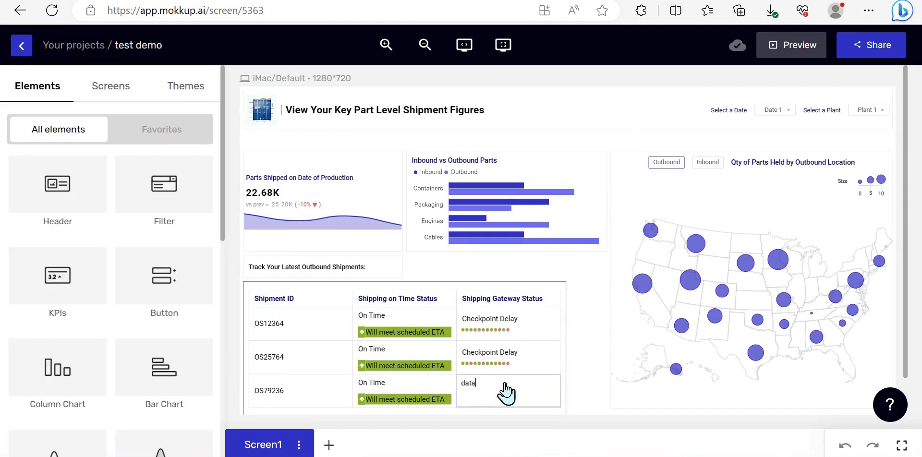
click(505, 387)
double_click(469, 384)
text(Checkpoint Delay)
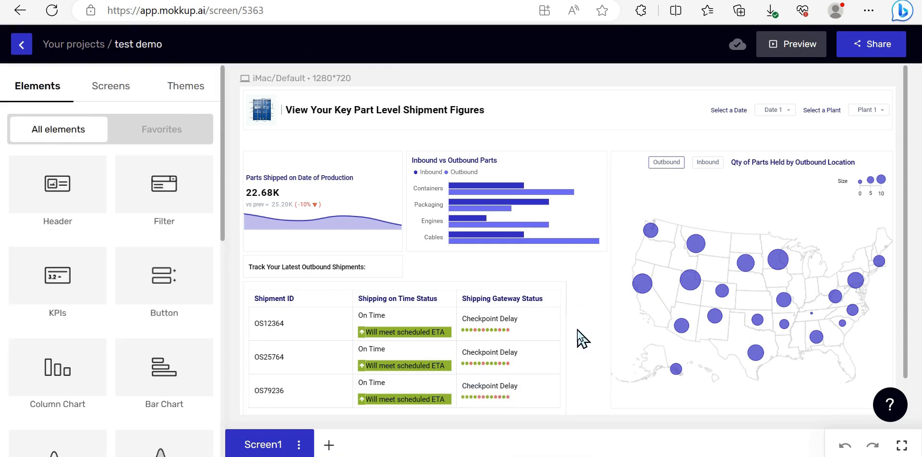
click(578, 331)
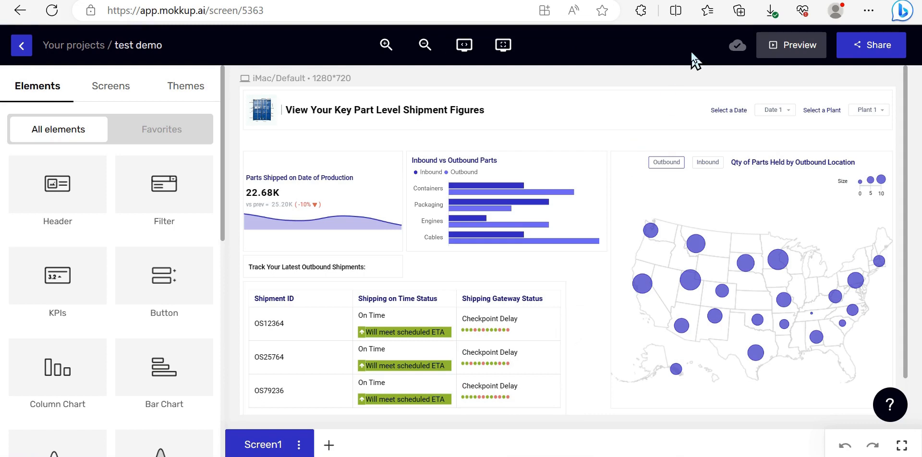
Save the production KPI card as a favourite named 'KPI (Change Over Time)'
click(380, 189)
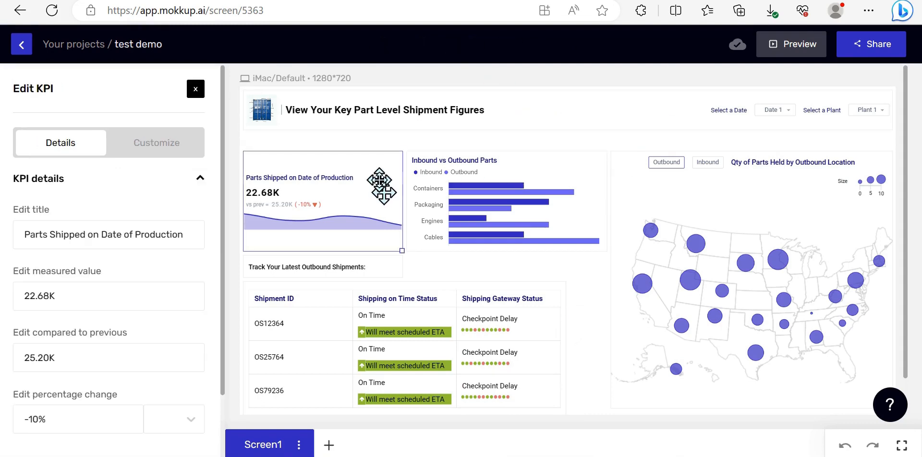
click(525, 48)
click(445, 239)
text(KPI (Change Over Time)
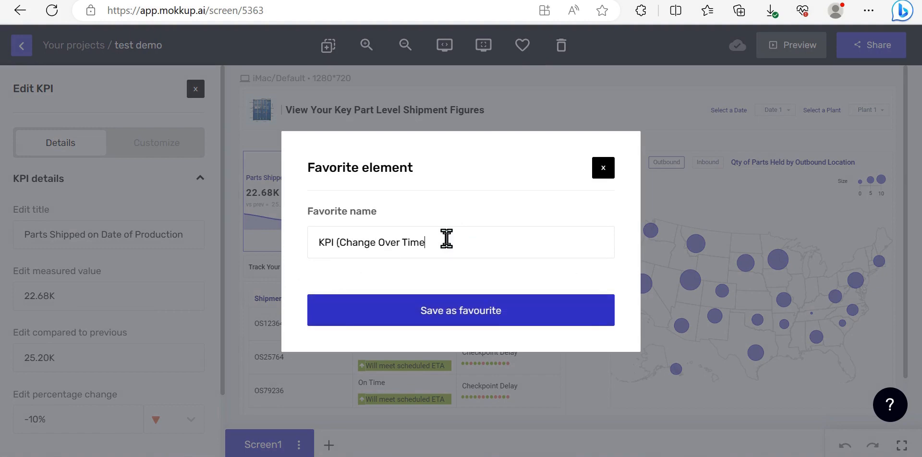
click(461, 310)
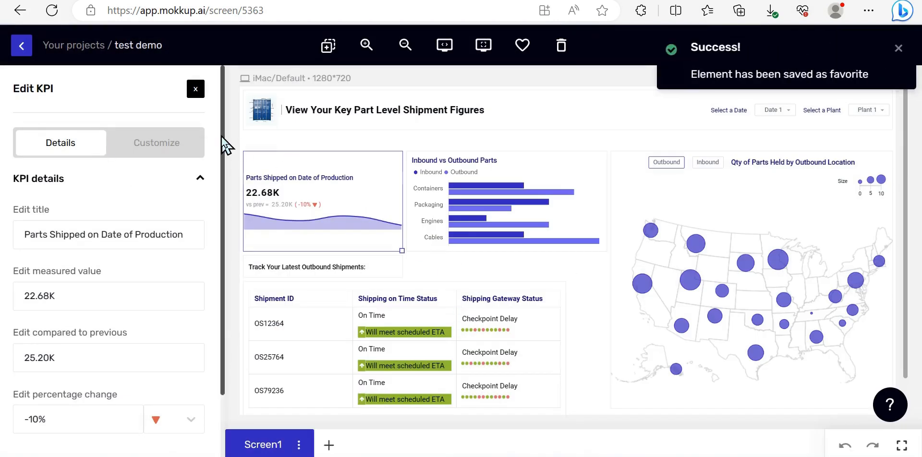
Check the Favorites tab for the saved card, then return to the elements list
click(195, 89)
click(163, 129)
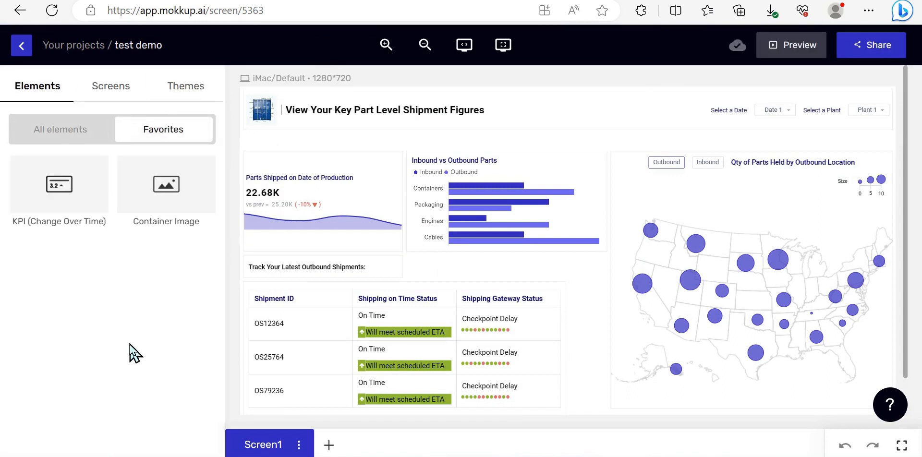
click(58, 130)
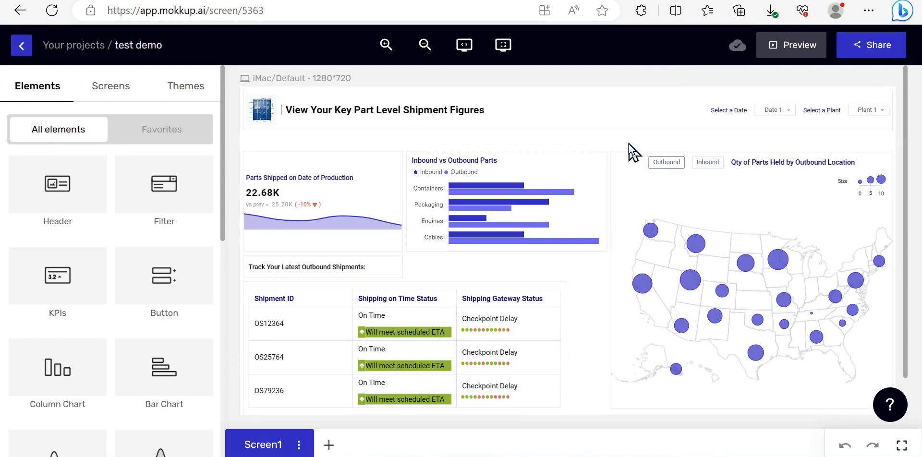
click(794, 48)
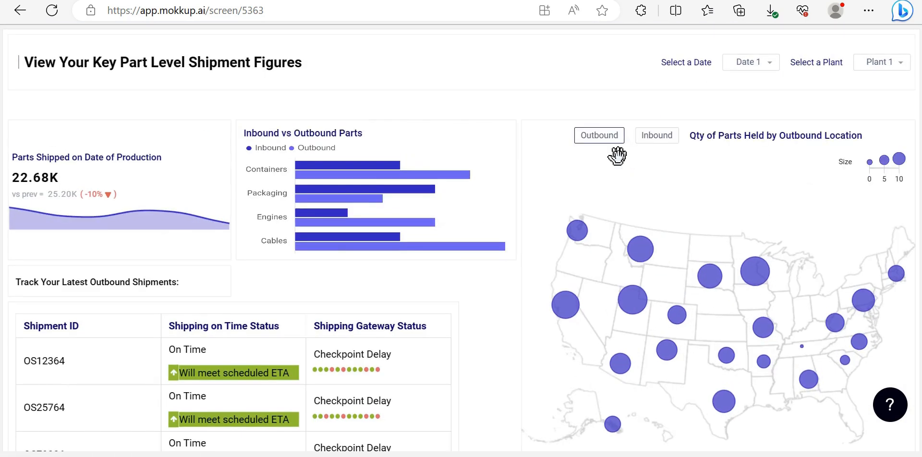
scroll(507, 325, down, 3)
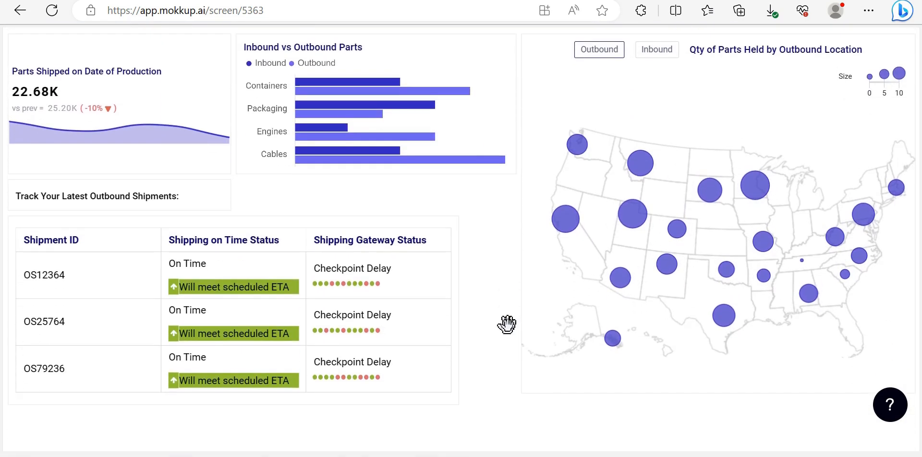
scroll(507, 325, up, 1)
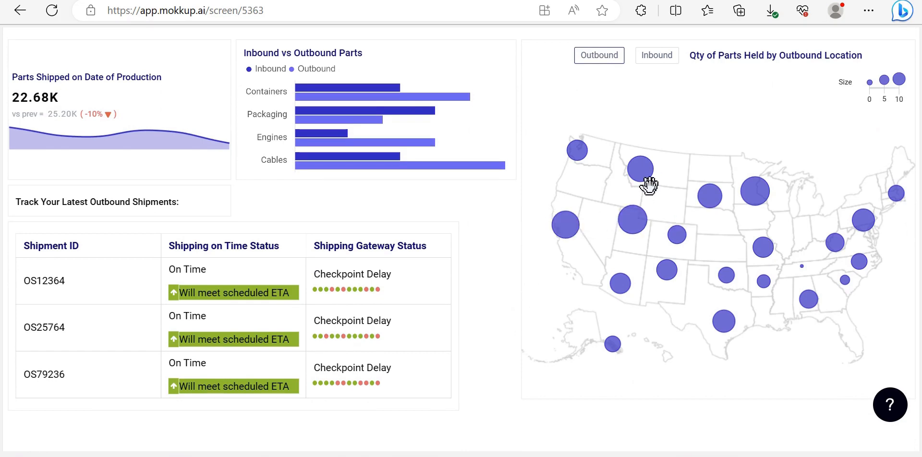
scroll(507, 289, up, 3)
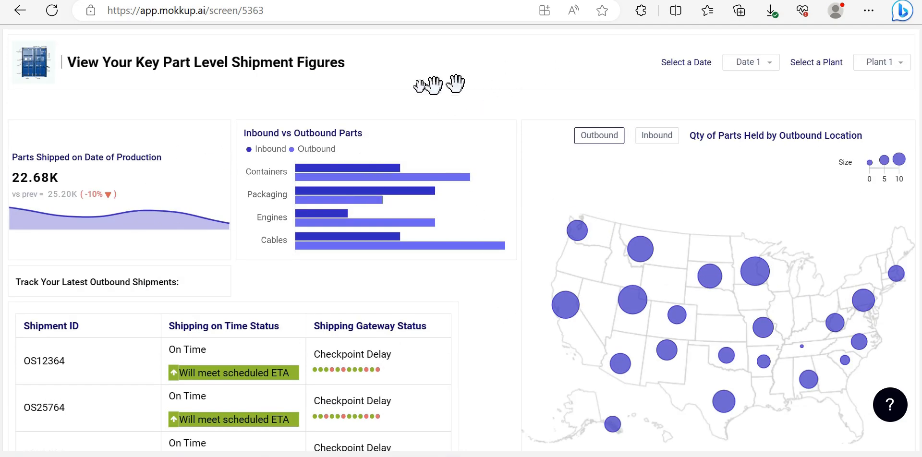
click(23, 48)
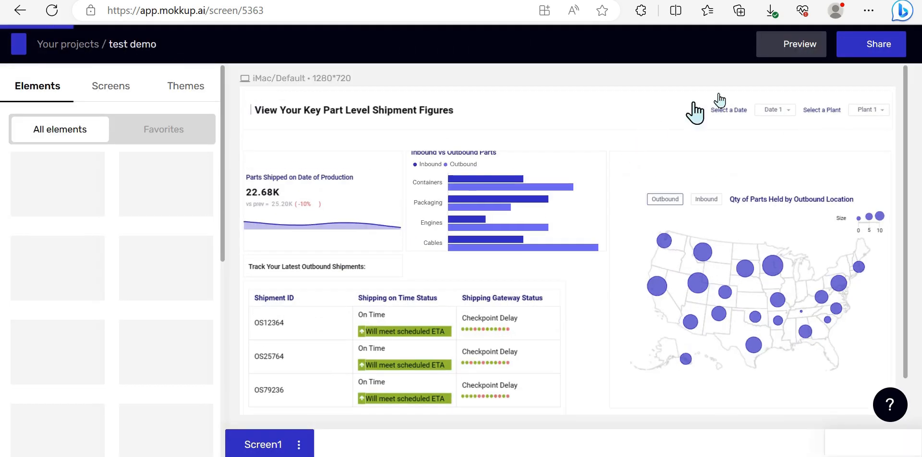
Export the current screen as a PNG via Share and close the export window
click(867, 54)
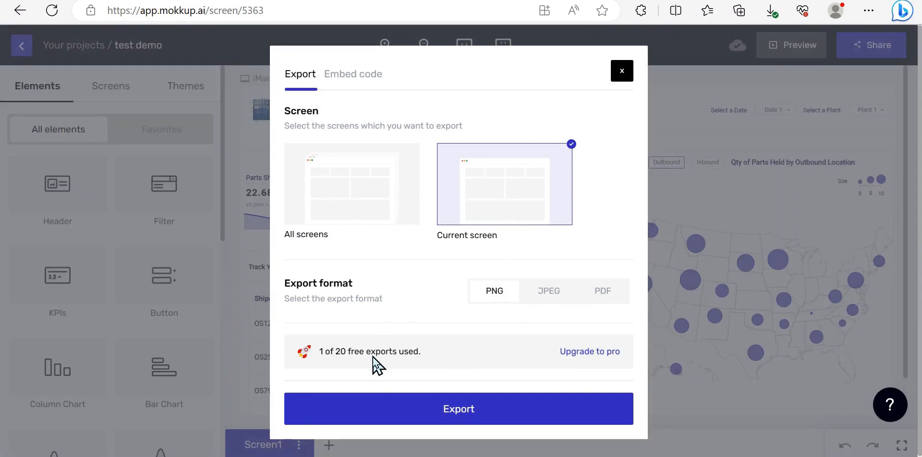
click(432, 411)
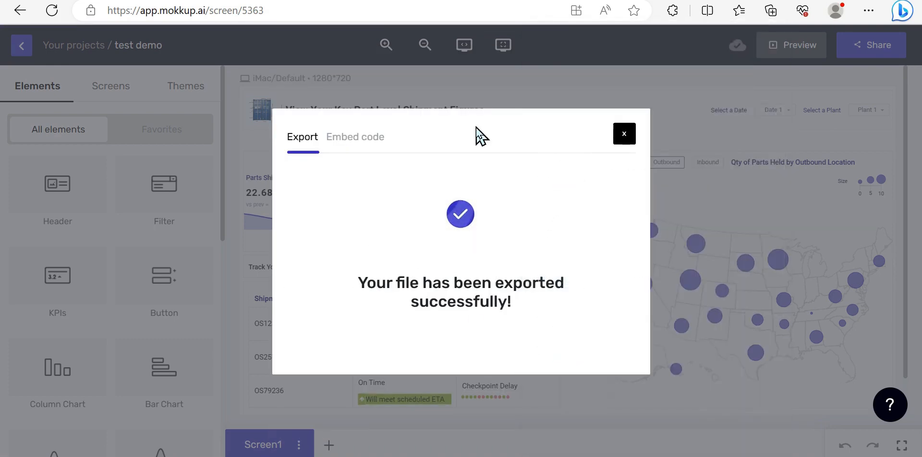
click(621, 72)
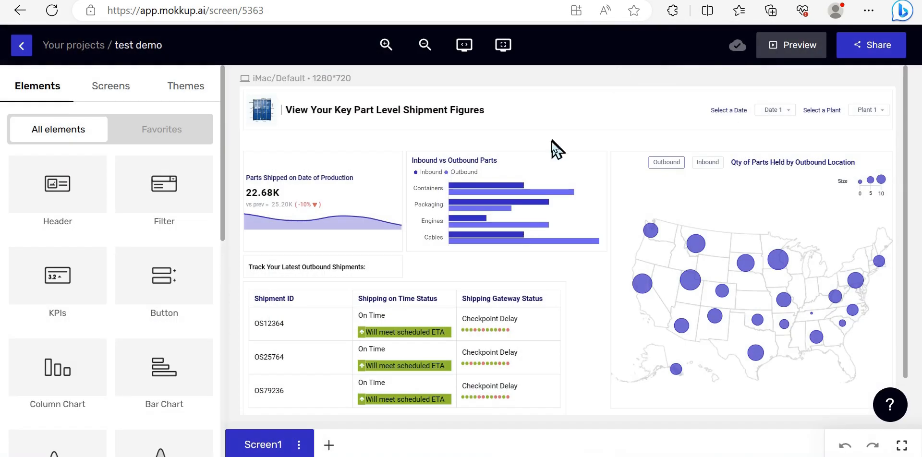